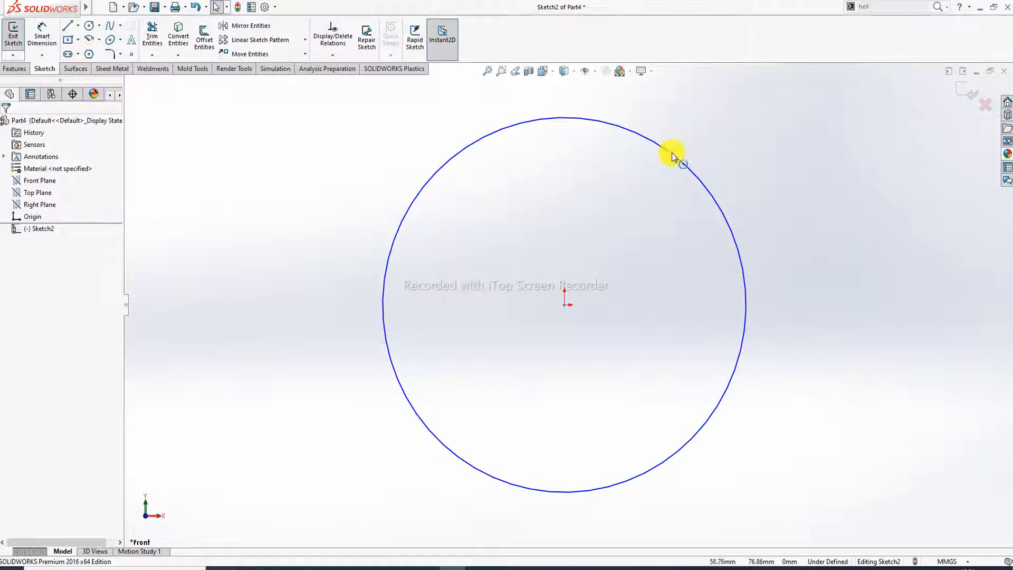
- Dimension the circle's diameter and set it to 160 mm
left_click(42, 34)
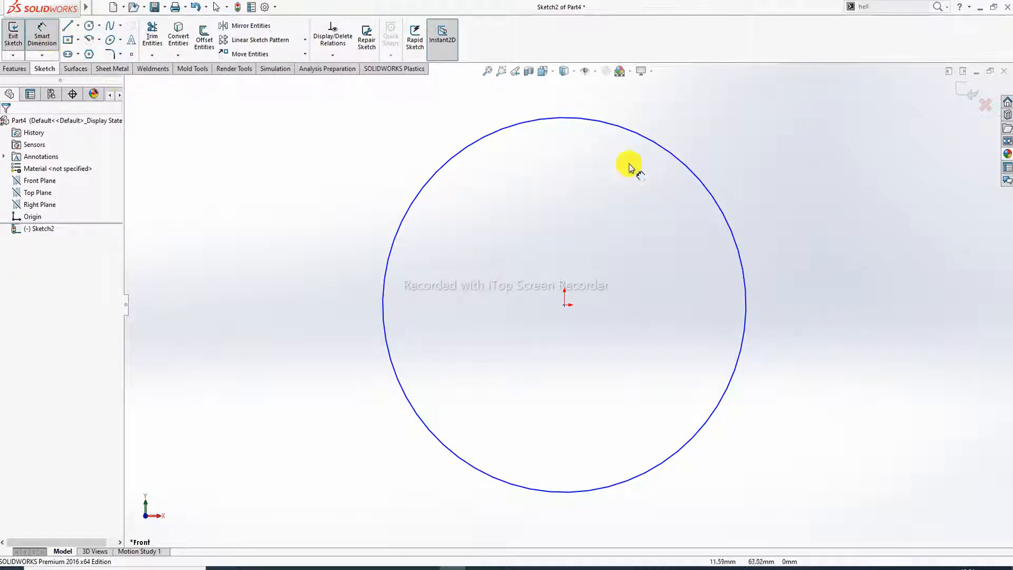
left_click(685, 167)
left_click(756, 155)
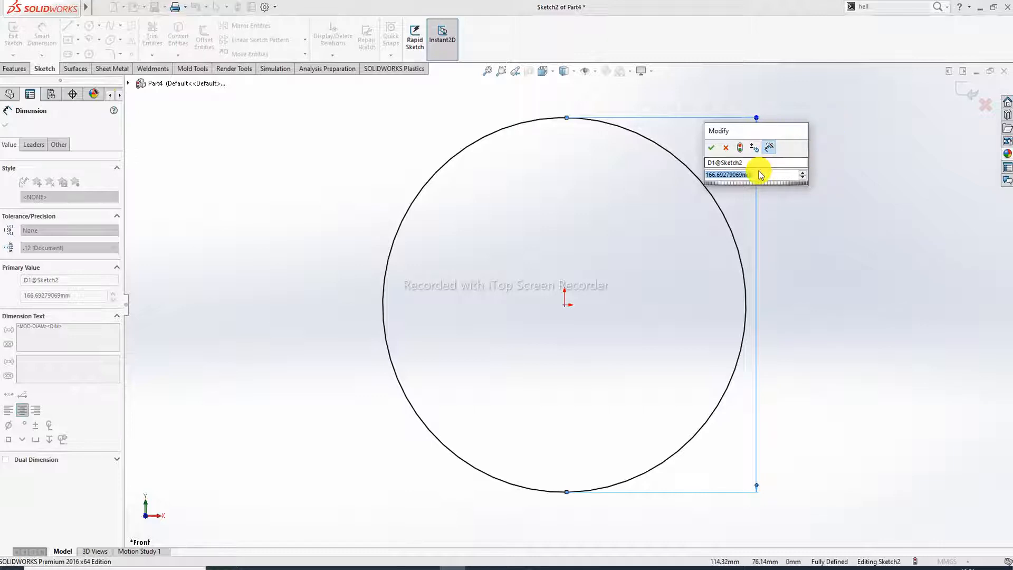
type("160")
key("Return")
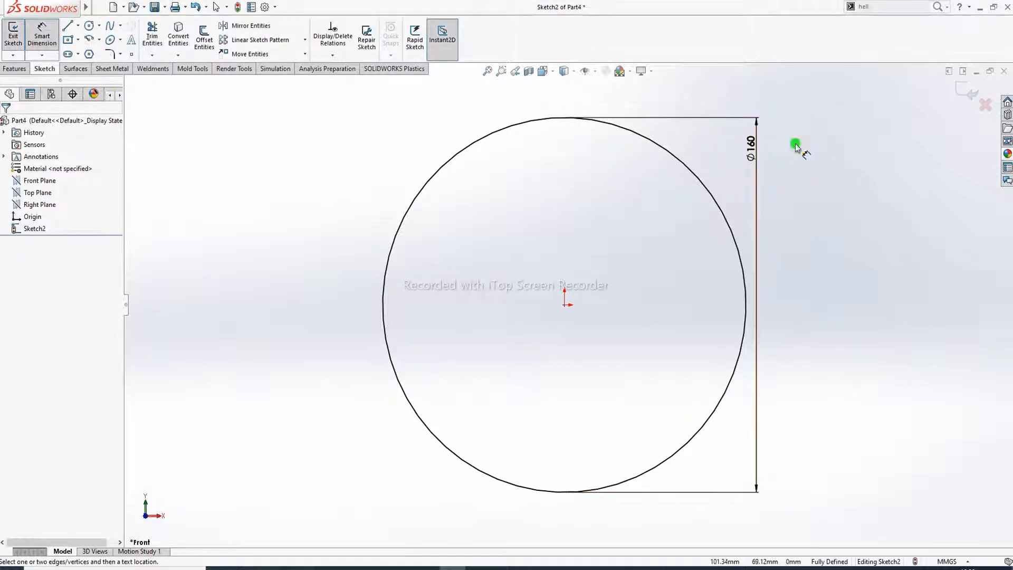
right_click(795, 148)
left_click(827, 163)
left_click(751, 148)
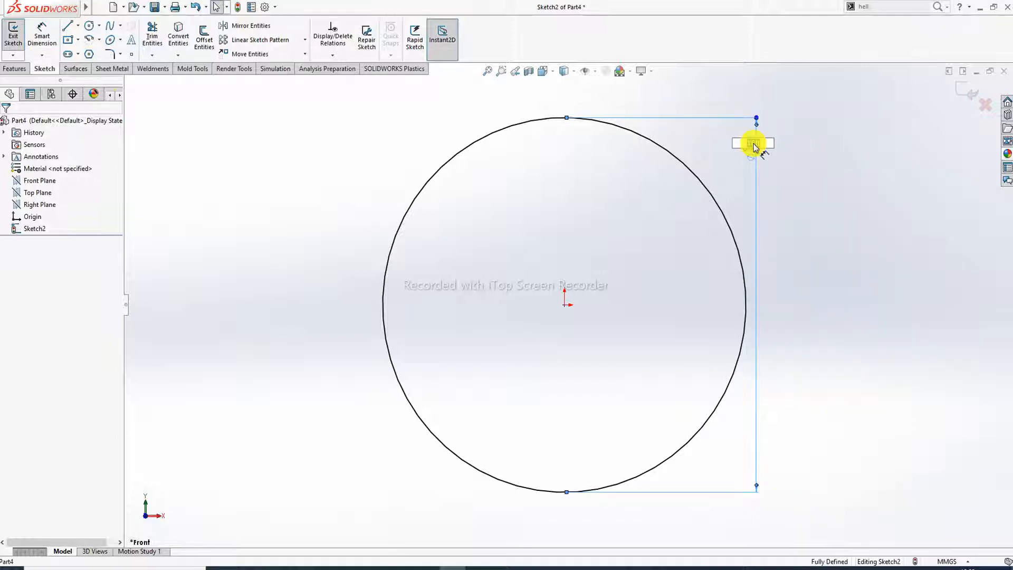
left_click(805, 160)
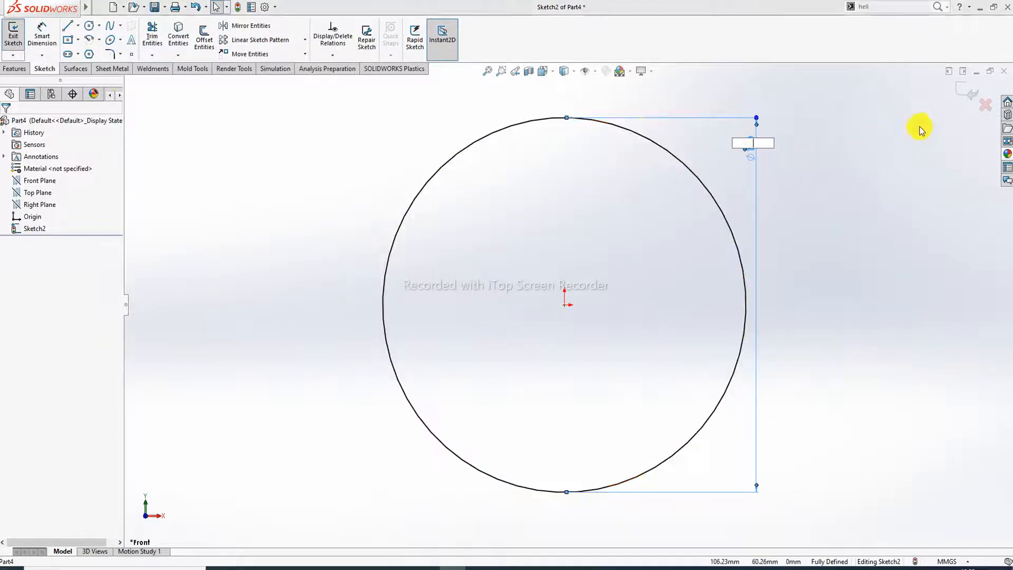
left_click(571, 287)
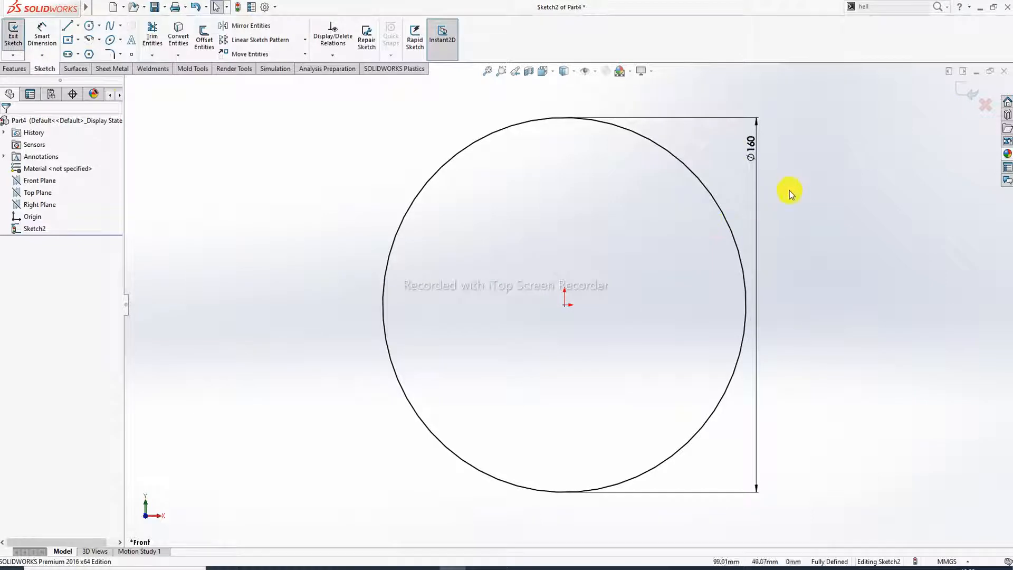
- Delete the vertical diameter dimension and dimension the circle again with a slanted 160 mm diameter dimension
left_click(754, 211)
key("Delete")
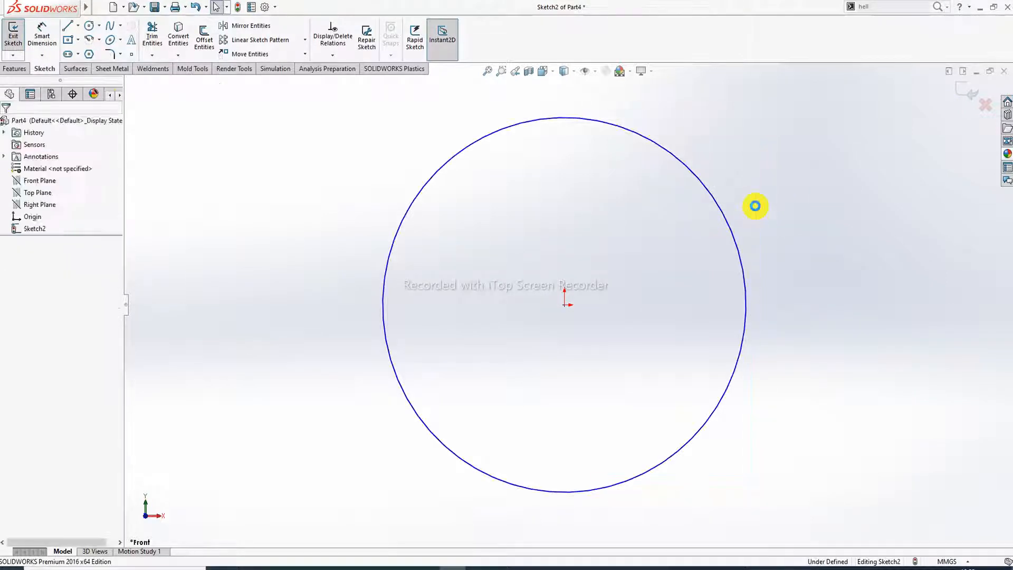
left_click(42, 36)
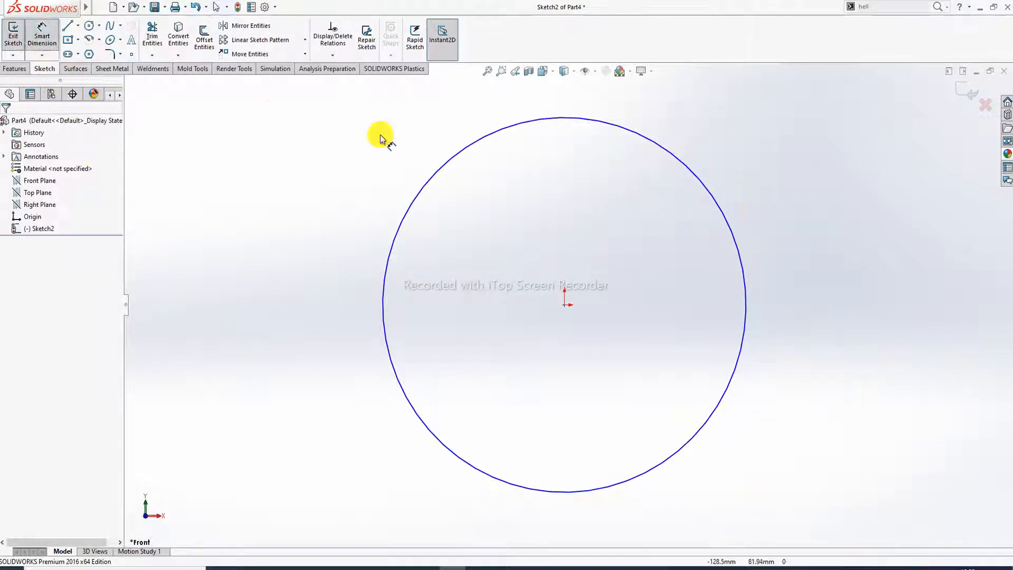
left_click(718, 206)
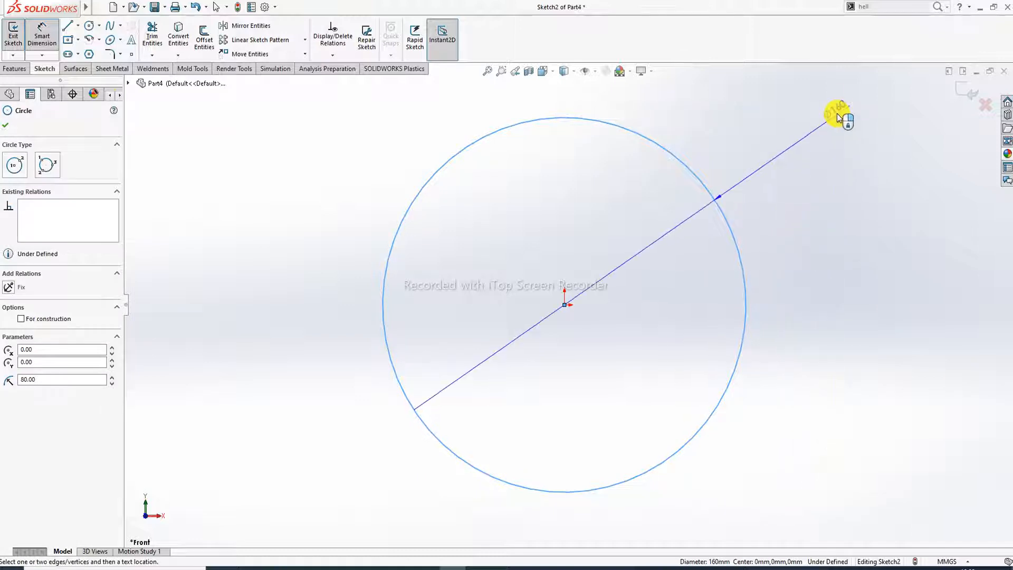
left_click(833, 94)
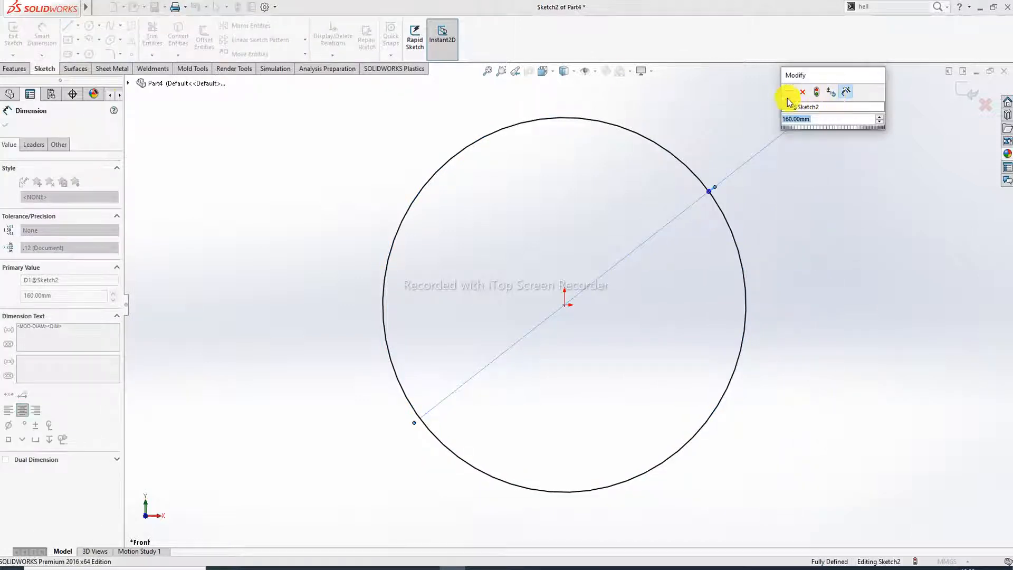
left_click(791, 93)
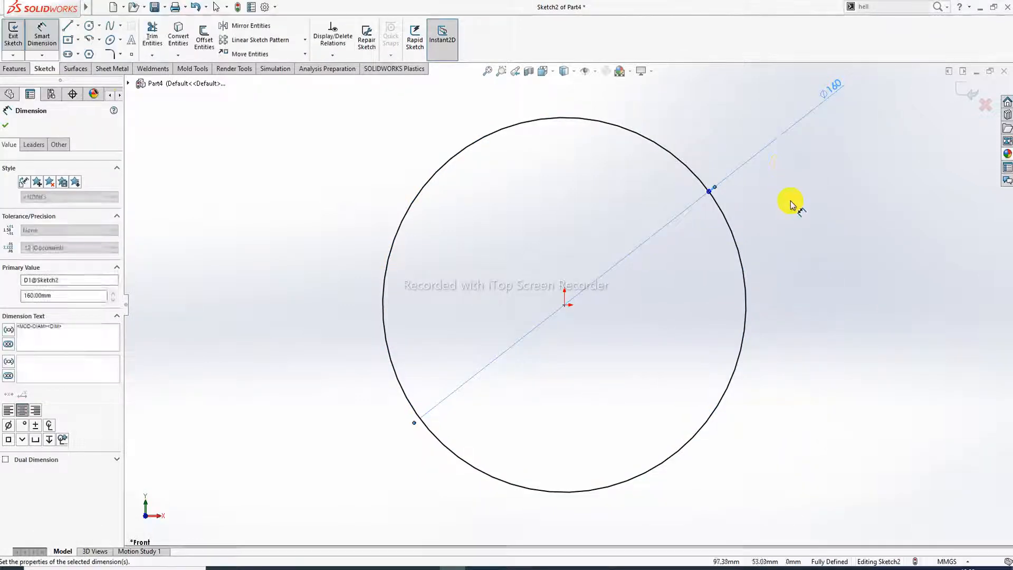
right_click(832, 148)
left_click(862, 165)
- Close the circle sketch and extrude it as a blind boss with a depth of 30 mm
left_click(968, 94)
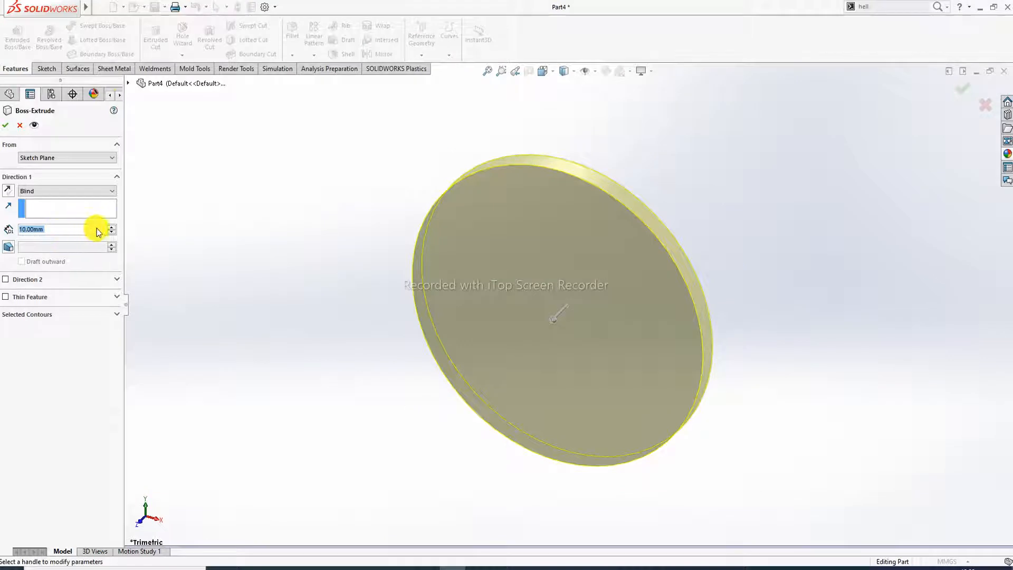
left_click(112, 227)
left_click(111, 227)
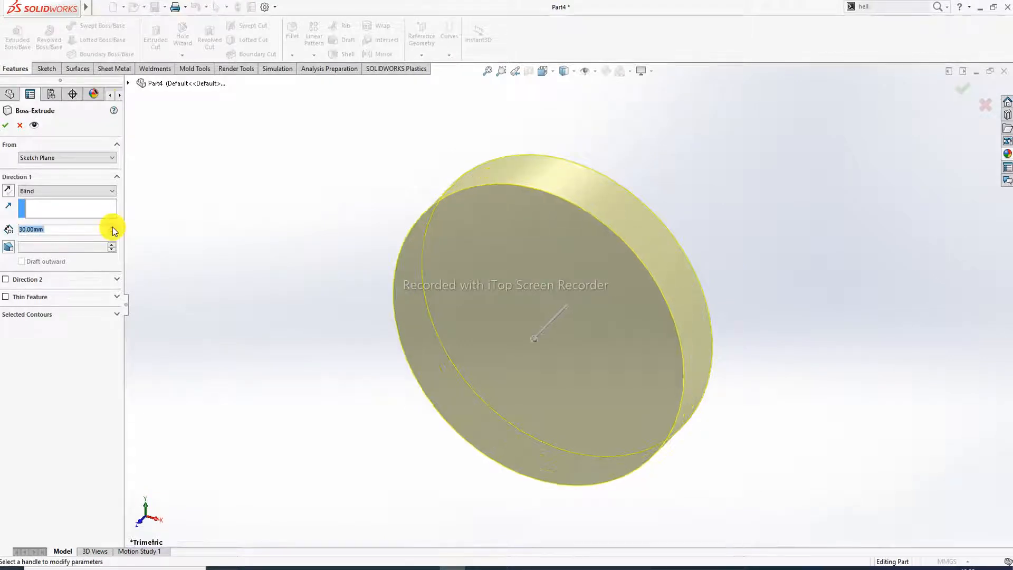
left_click(7, 126)
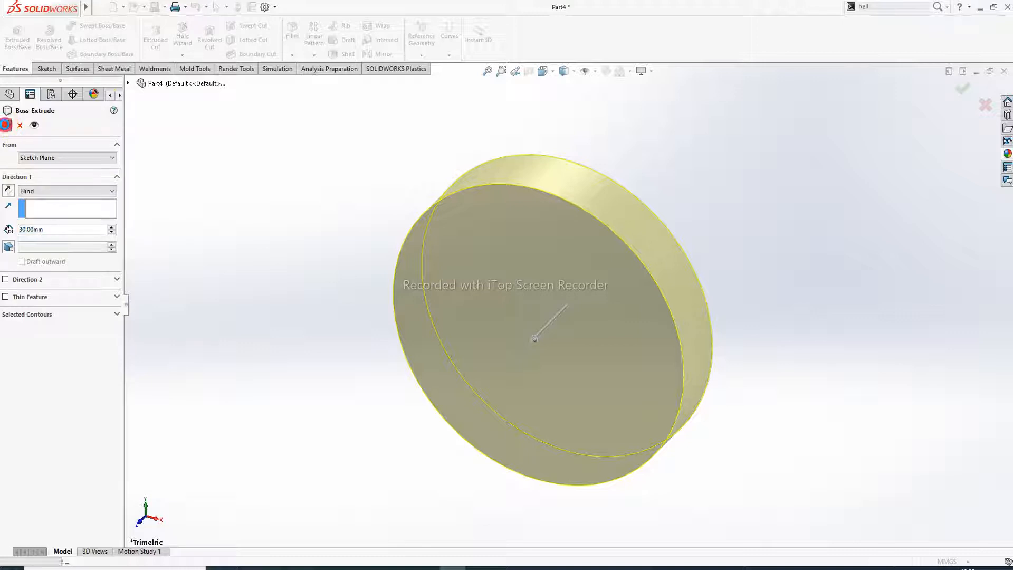
- Apply the Plain White scene and turn on the Cartoon display effect, accepting its notice
middle_click_drag(717, 180, 524, 205)
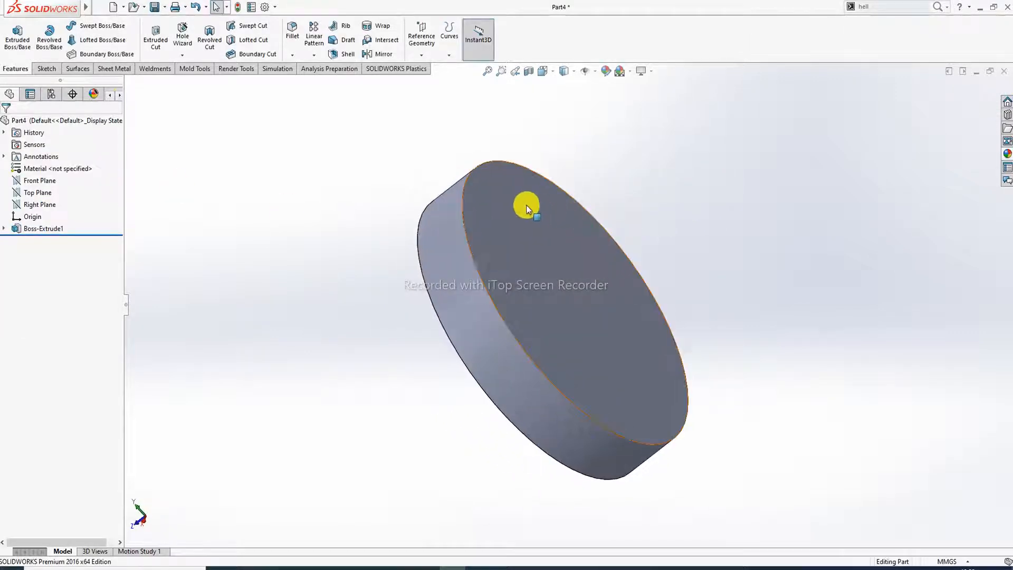
left_click(625, 72)
left_click(650, 30)
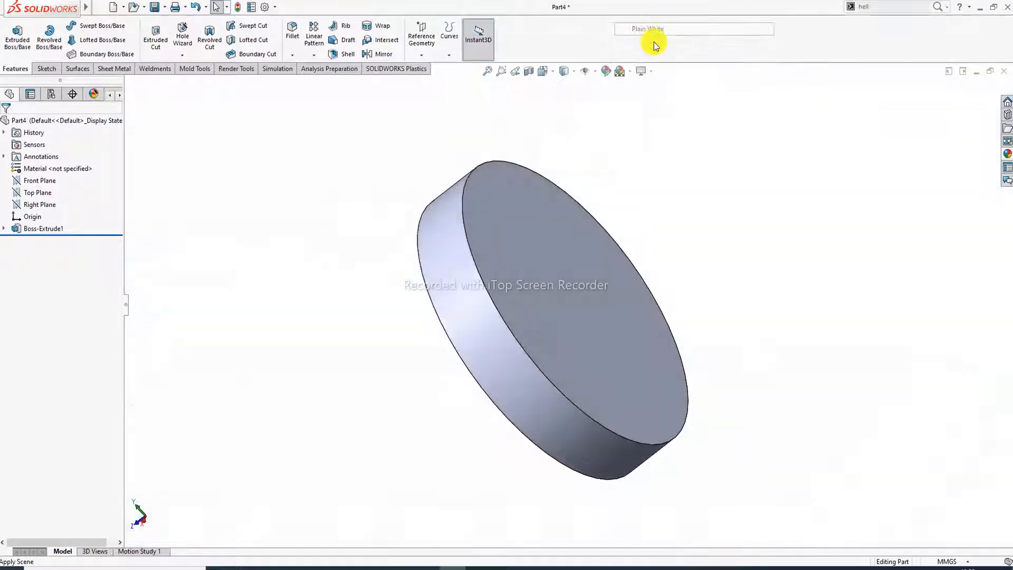
left_click(650, 71)
left_click(666, 125)
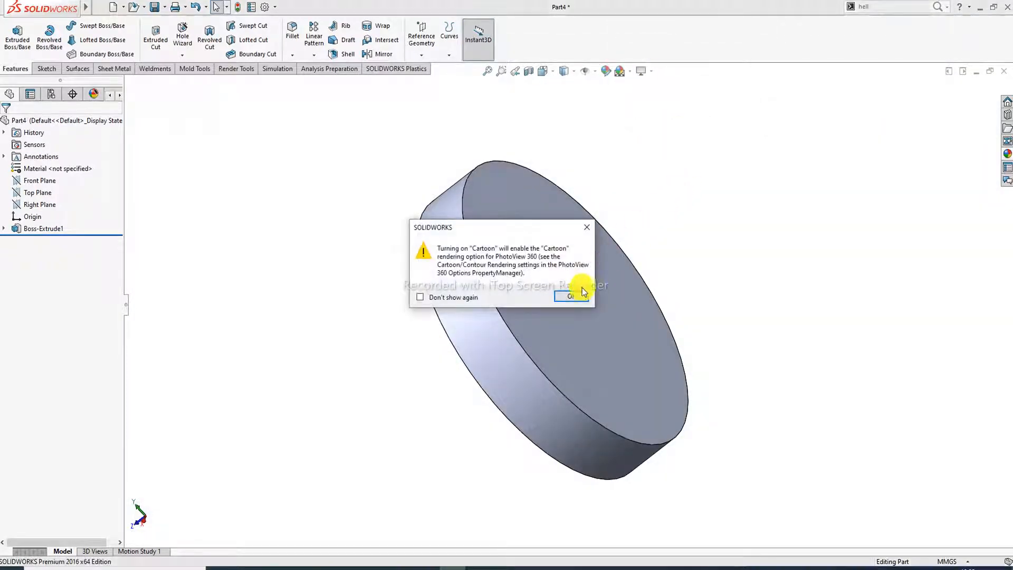
left_click(571, 294)
- Start a new sketch on the flat back face of the disc
mouse_move(633, 222)
middle_mouse_down()
mouse_move(528, 170)
mouse_move(556, 192)
middle_mouse_up()
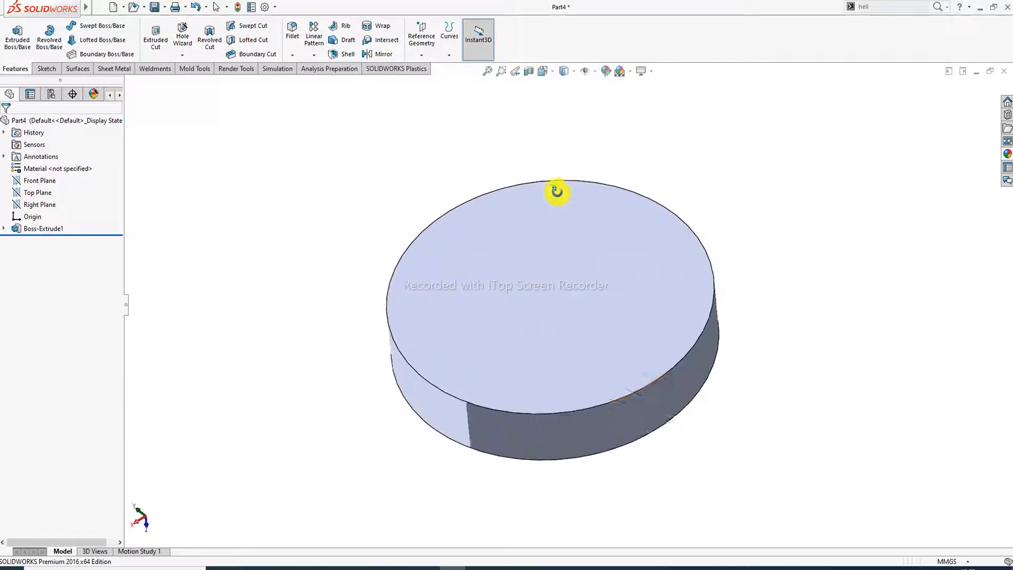
left_click(568, 227)
left_click(589, 210)
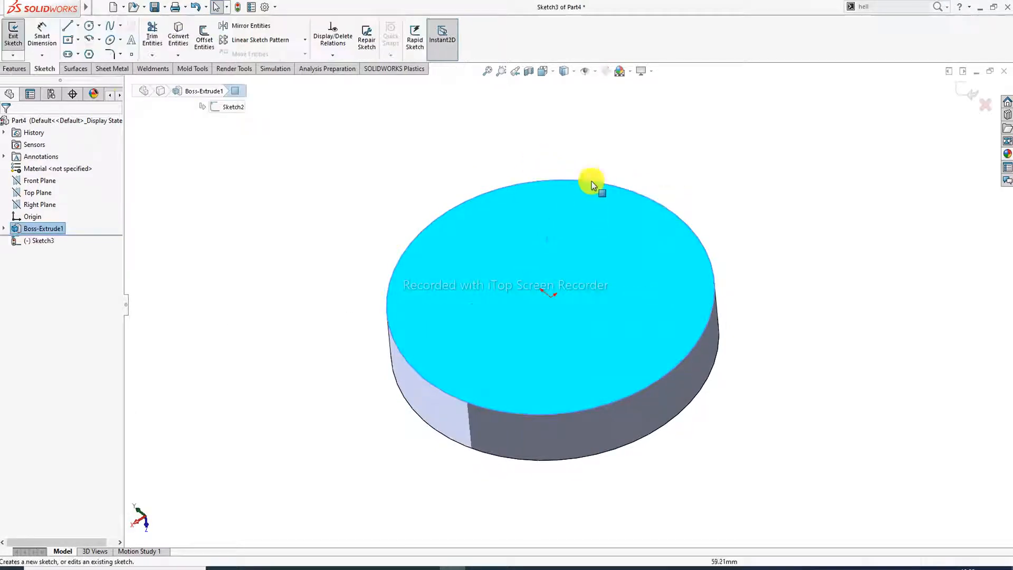
left_click(559, 74)
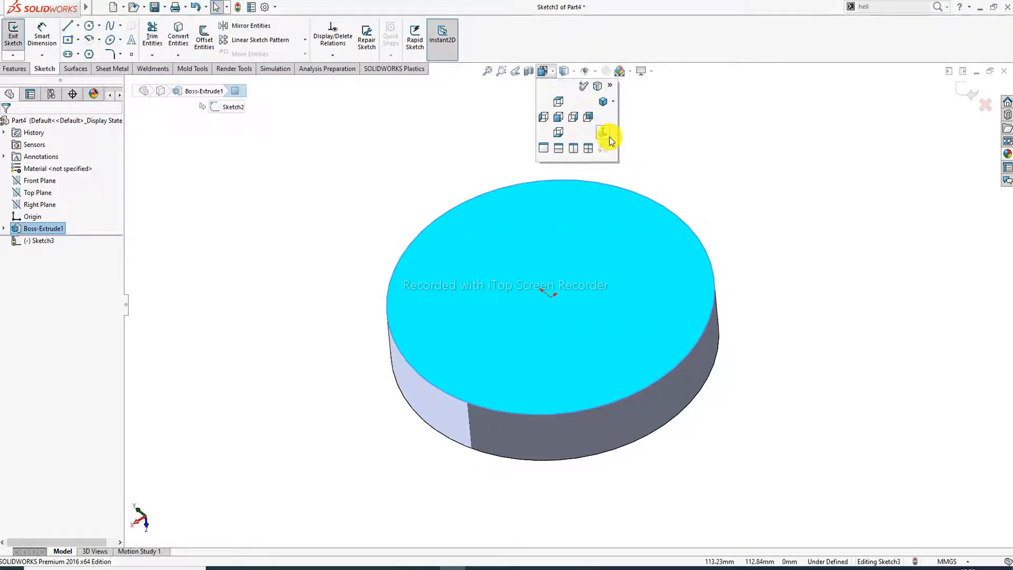
left_click(609, 138)
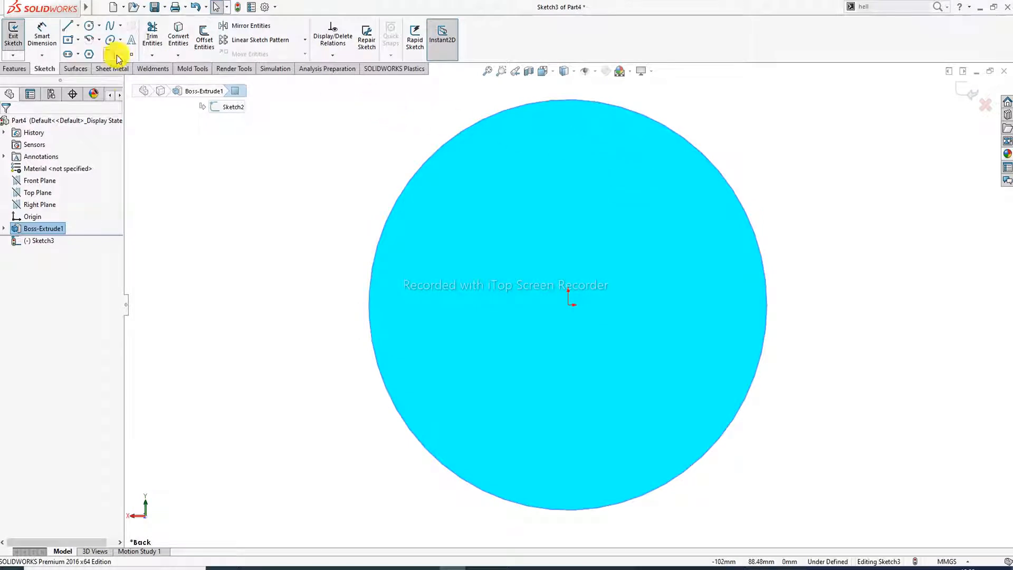
- Sketch a six-sided polygon with an inscribed circle directly above the origin, and shift it slightly toward the origin
left_click(88, 54)
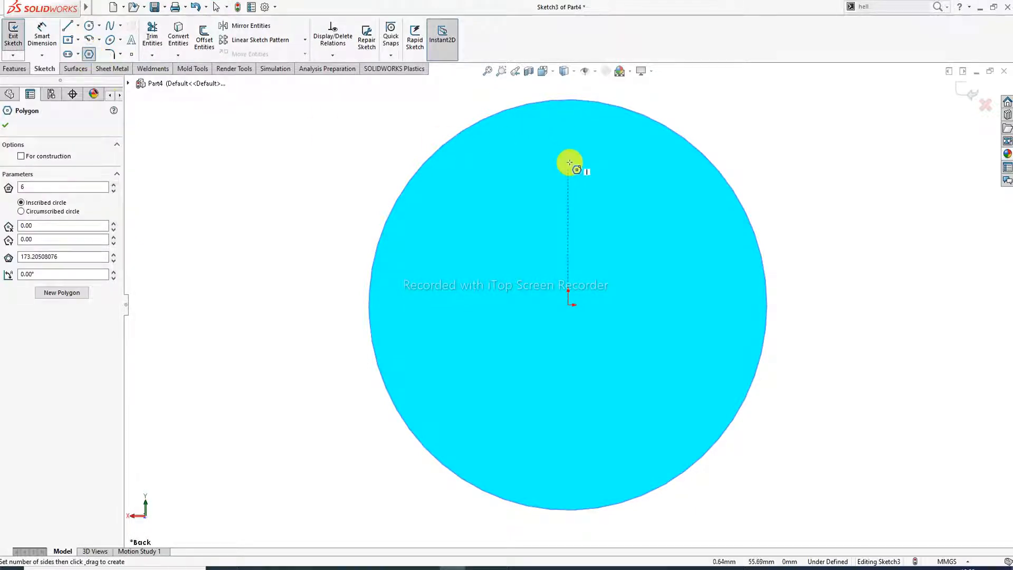
left_click(570, 163)
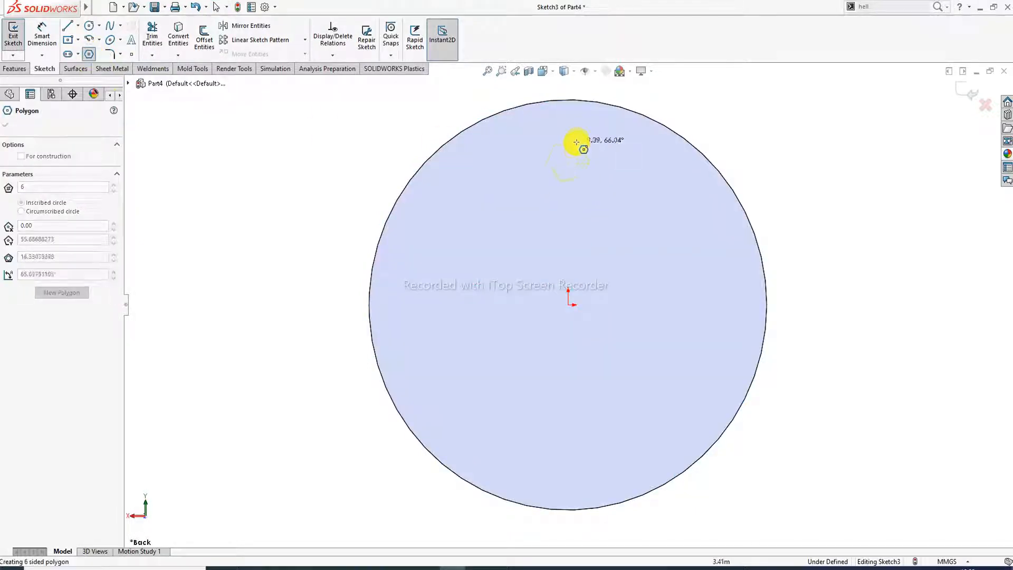
left_click(602, 164)
right_click(701, 109)
left_click(720, 113)
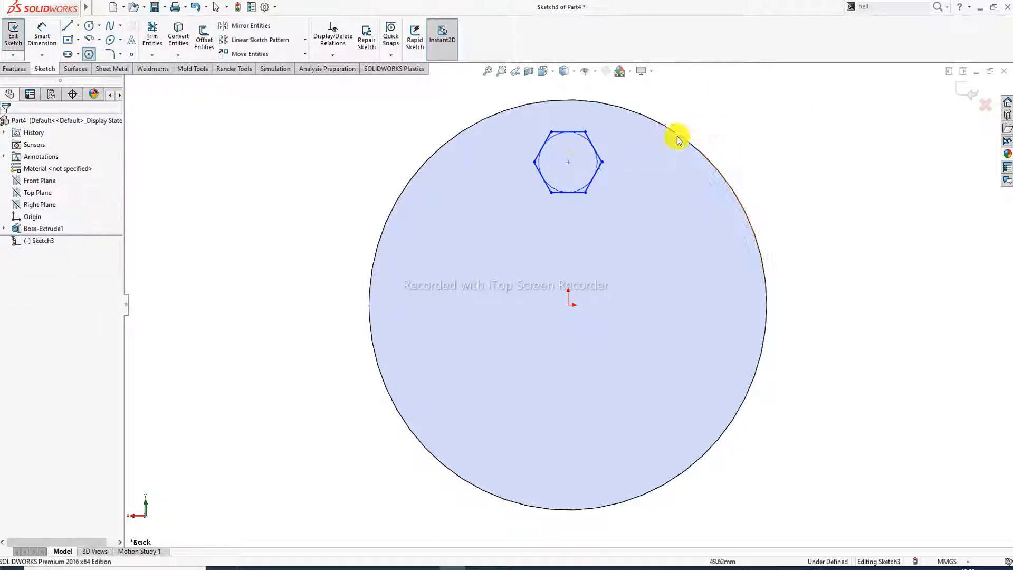
left_click_drag(569, 162, 571, 180)
left_click(731, 119)
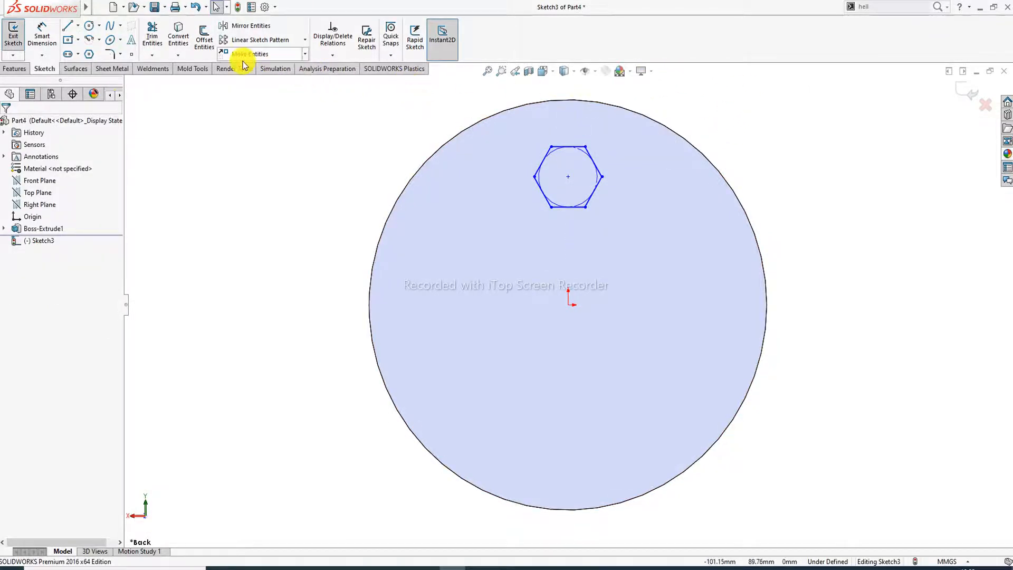
- Create a circular sketch pattern of the hexagon's six lines about the disc's centre with 6 equally spaced instances over 360 degrees
left_click(304, 42)
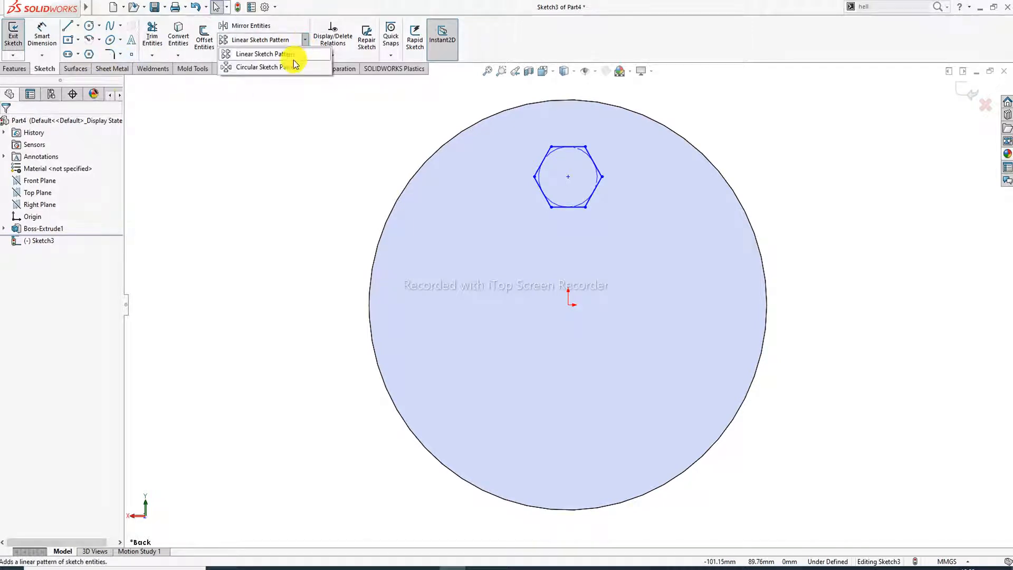
left_click(289, 68)
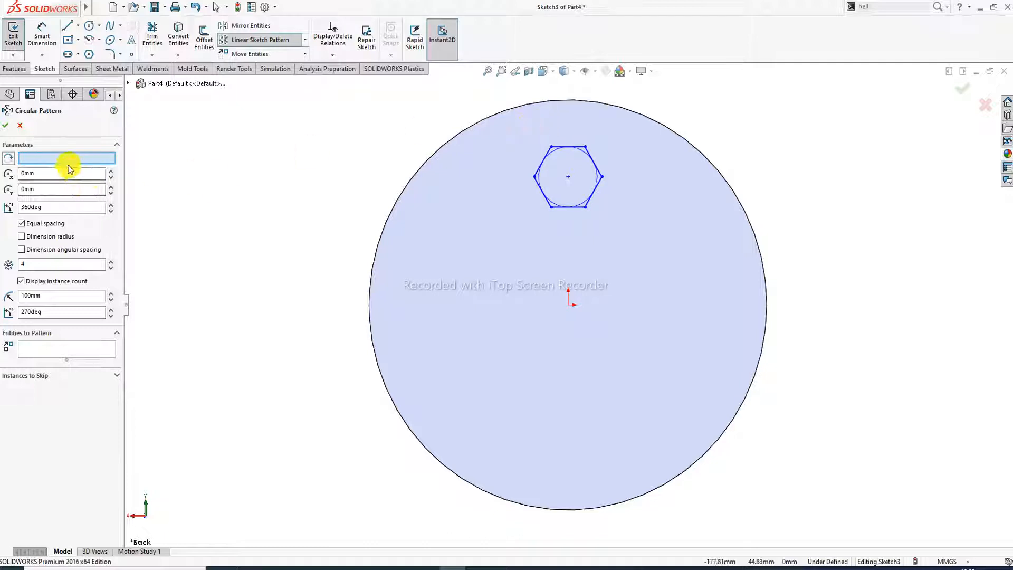
left_click(411, 182)
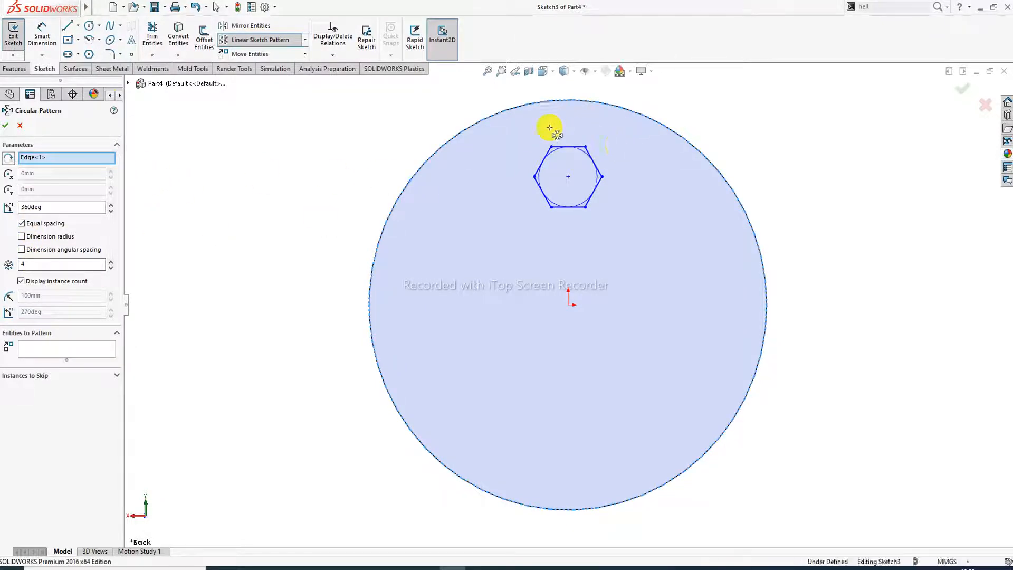
left_click(61, 349)
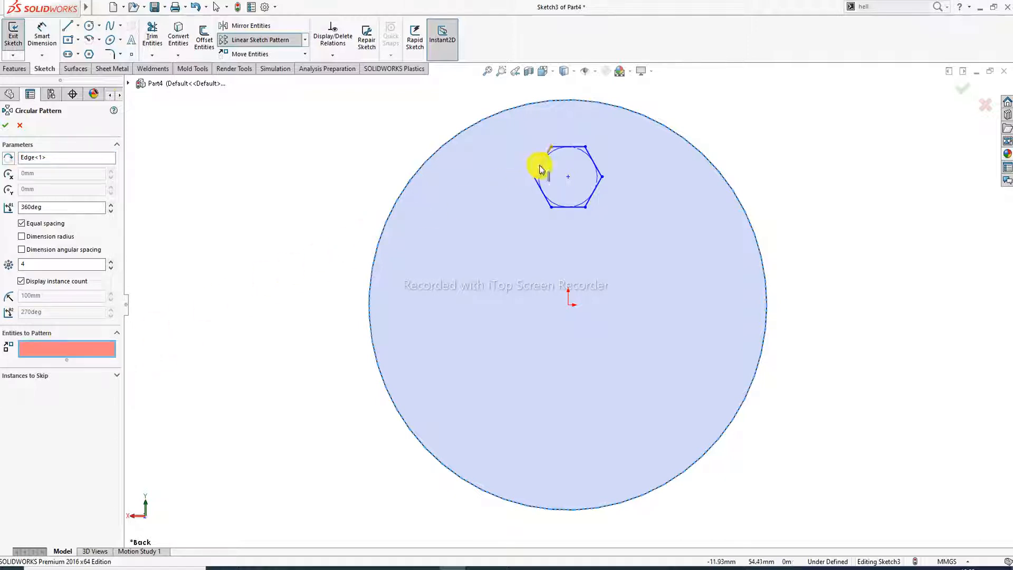
left_click(532, 128)
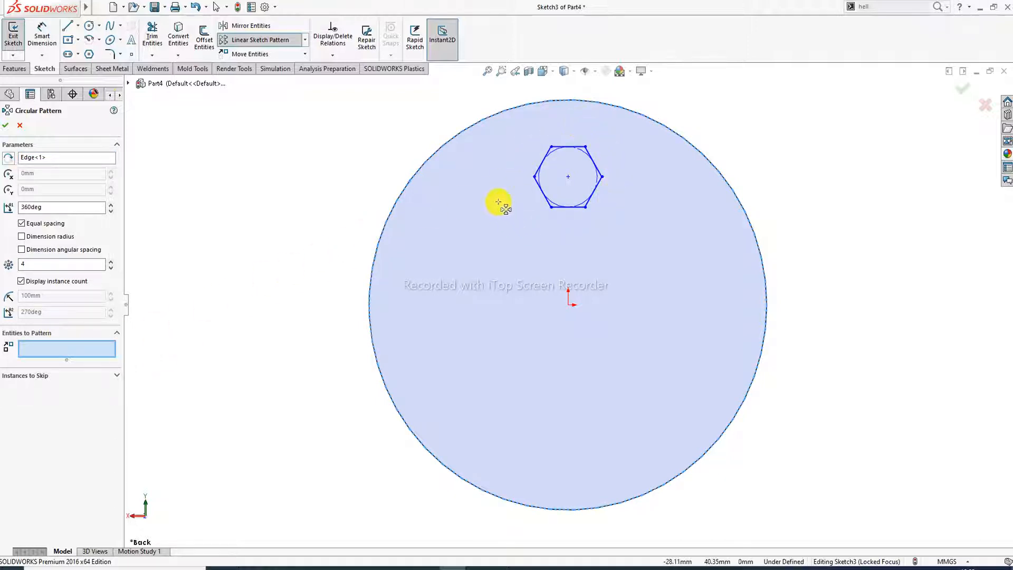
left_click(561, 152)
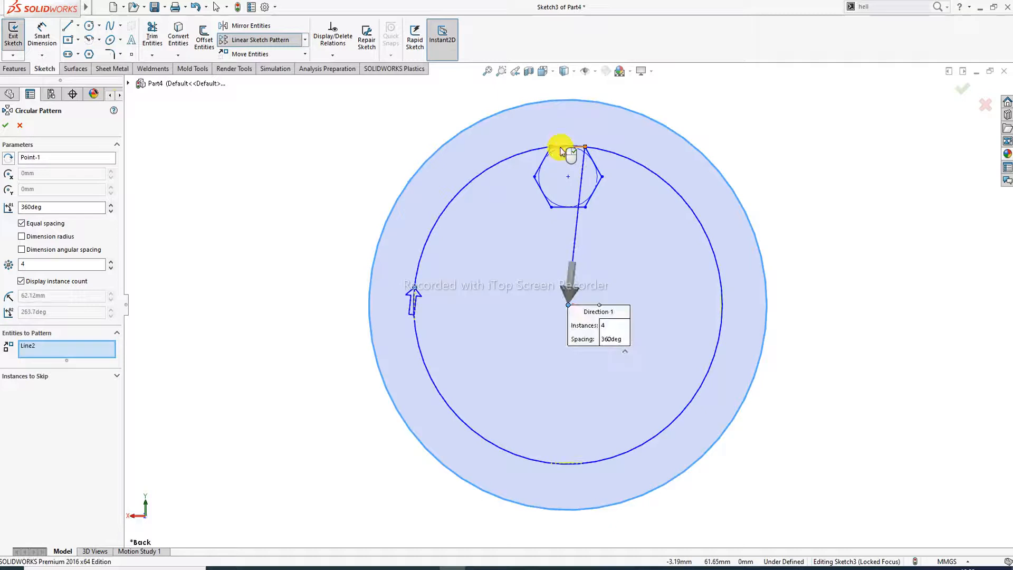
left_click(541, 164)
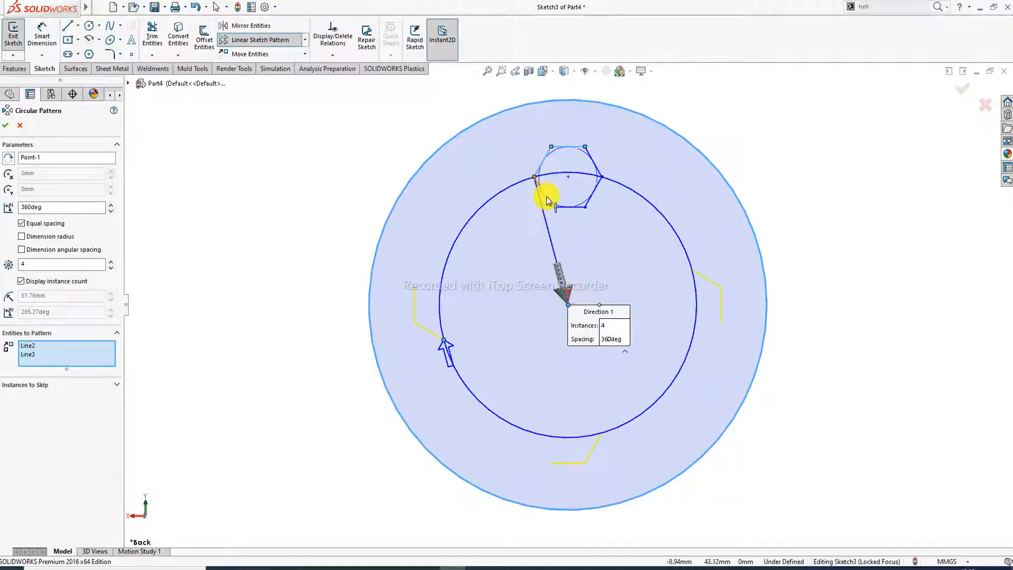
left_click(547, 200)
left_click(575, 207)
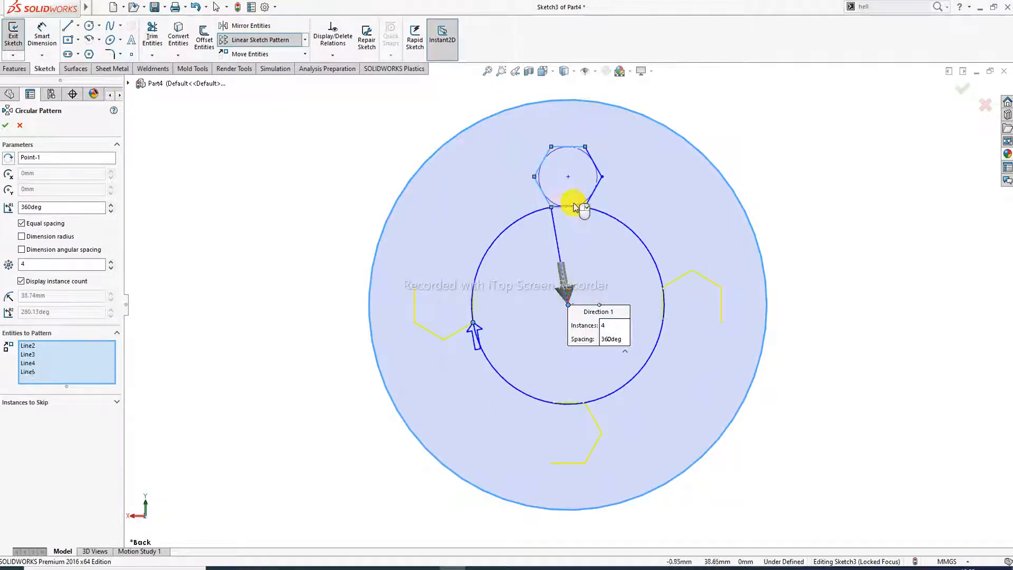
left_click(597, 188)
left_click(594, 168)
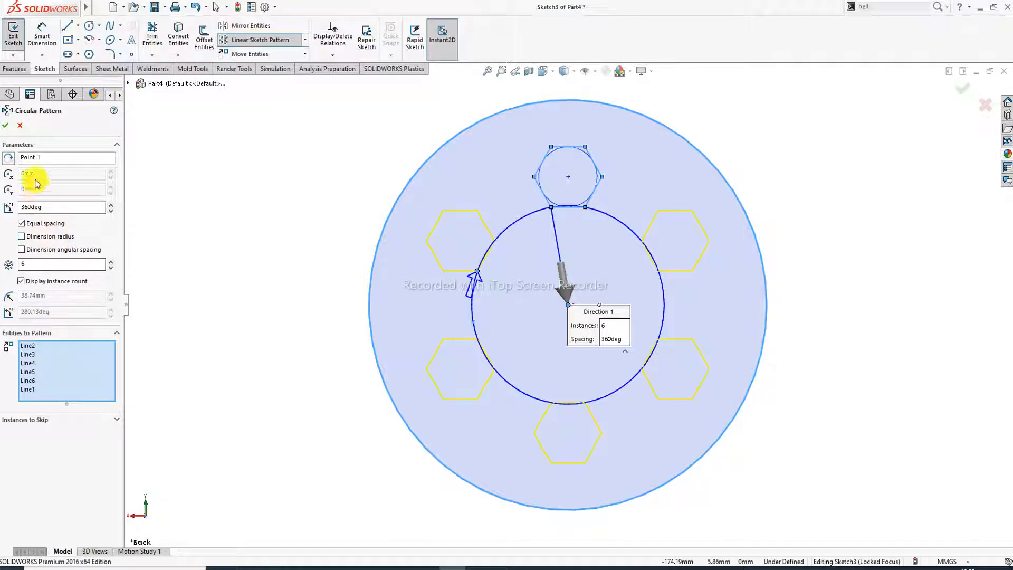
left_click(4, 127)
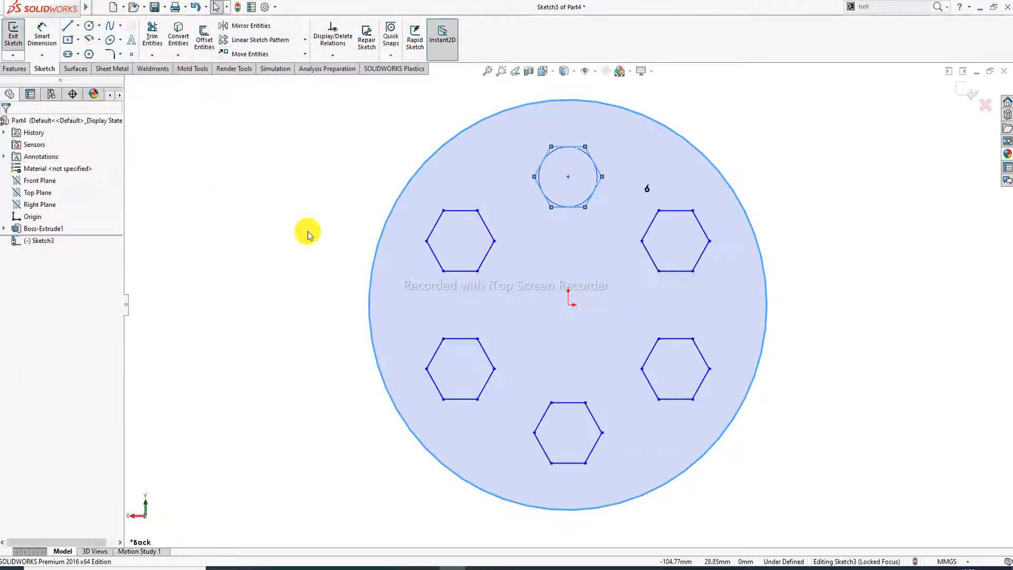
- Extrude the six patterned hexagons as a blind boss 60 mm outward from the disc face, merged with the disc
middle_click_drag(305, 226, 332, 240)
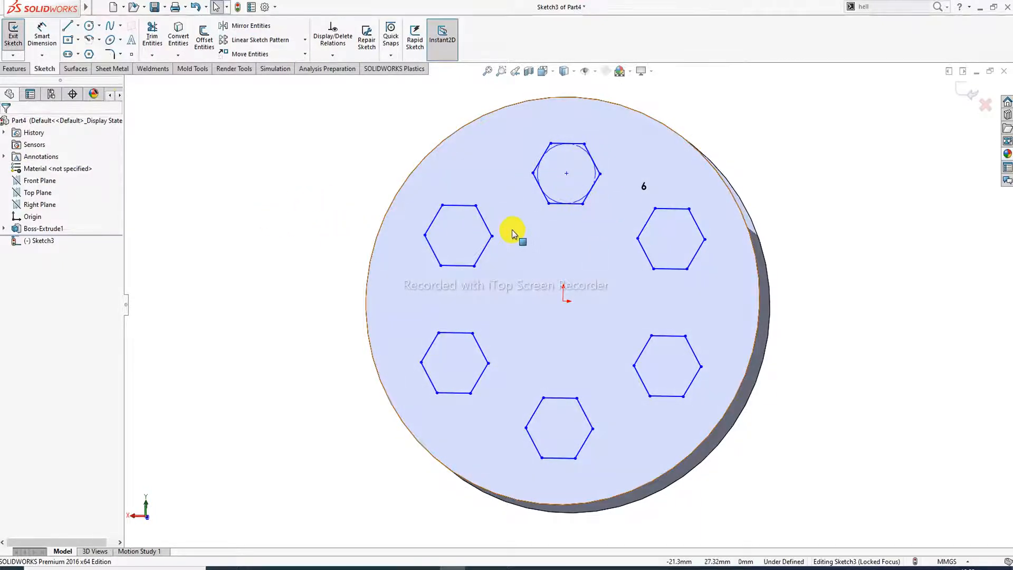
left_click(43, 231)
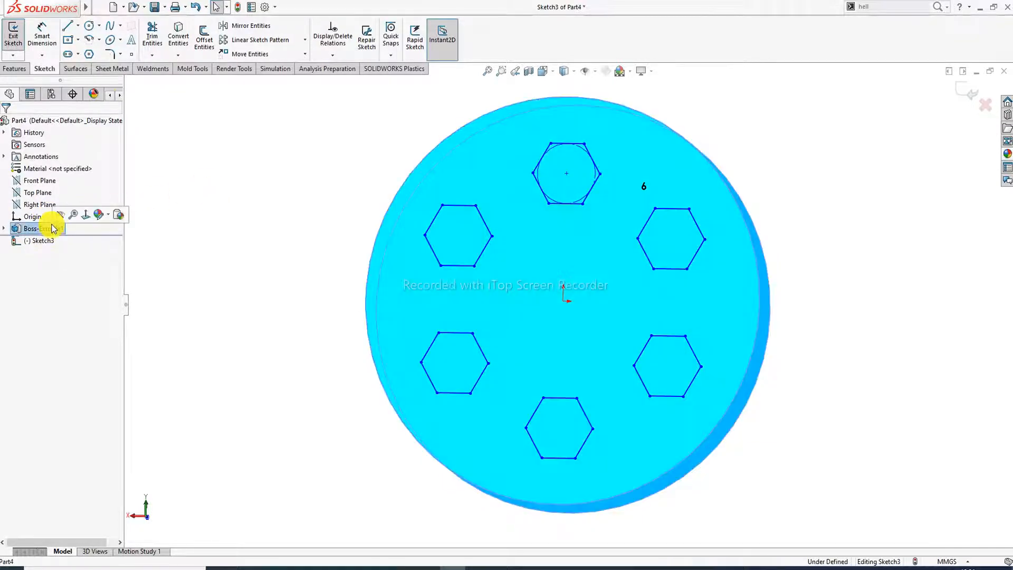
left_click(183, 185)
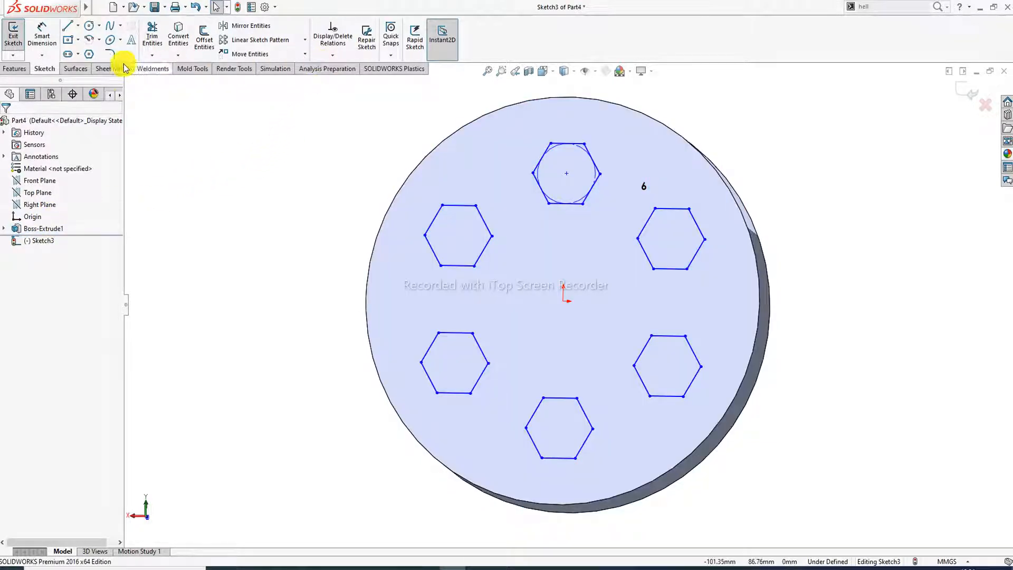
left_click(16, 69)
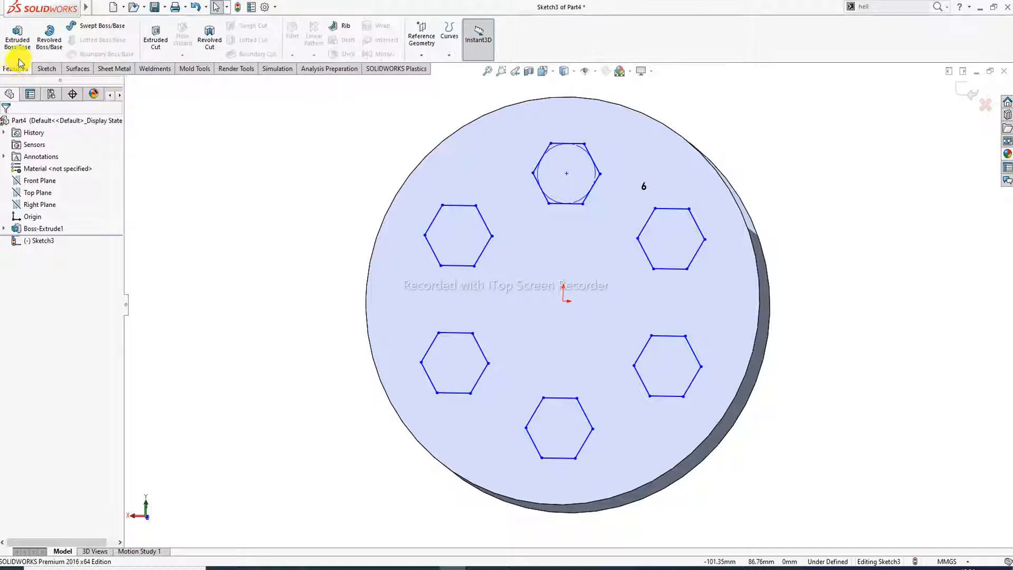
left_click(17, 36)
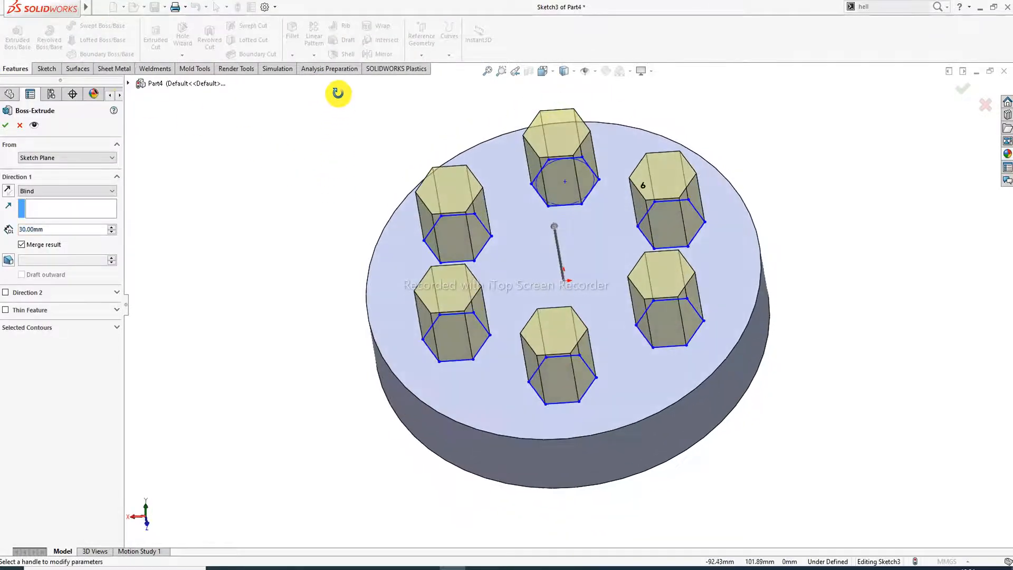
left_click(112, 227)
left_click(112, 227)
left_click(111, 226)
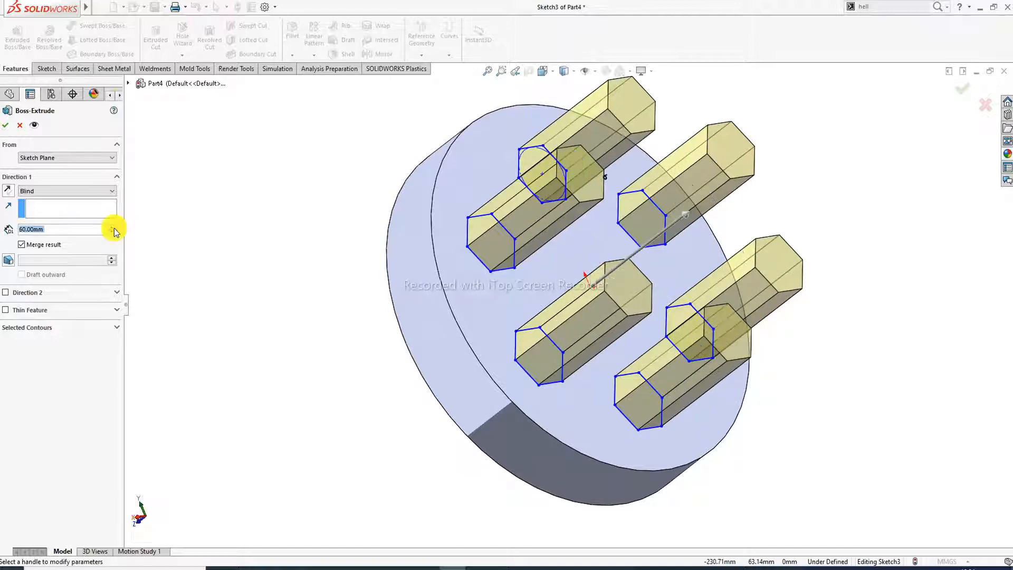
left_click(112, 227)
middle_click_drag(320, 234, 387, 252)
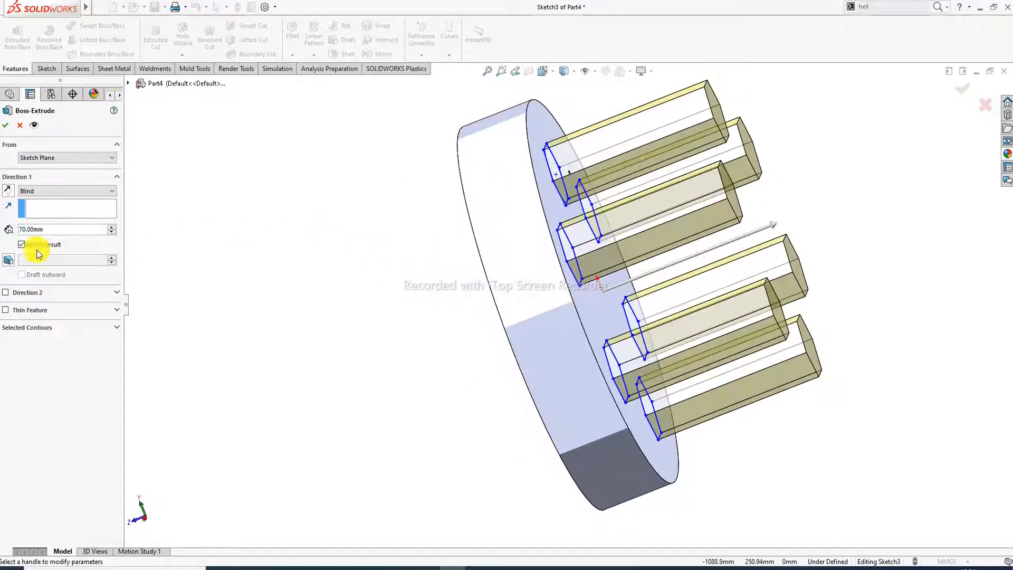
left_click(111, 232)
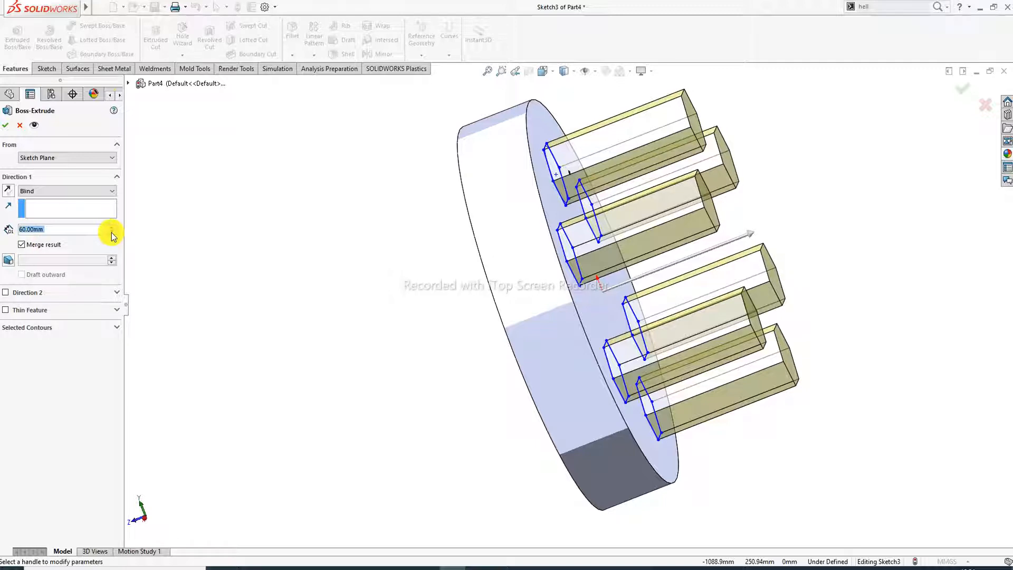
left_click(6, 125)
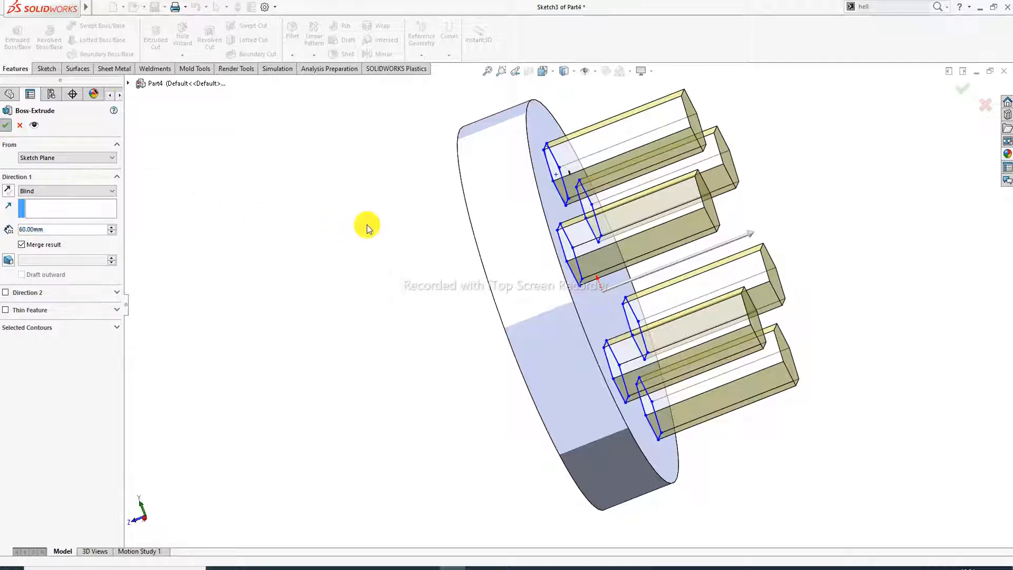
- Apply a dark blue colour (RGB 0, 0, 192) to the whole part
middle_click_drag(775, 190, 660, 94)
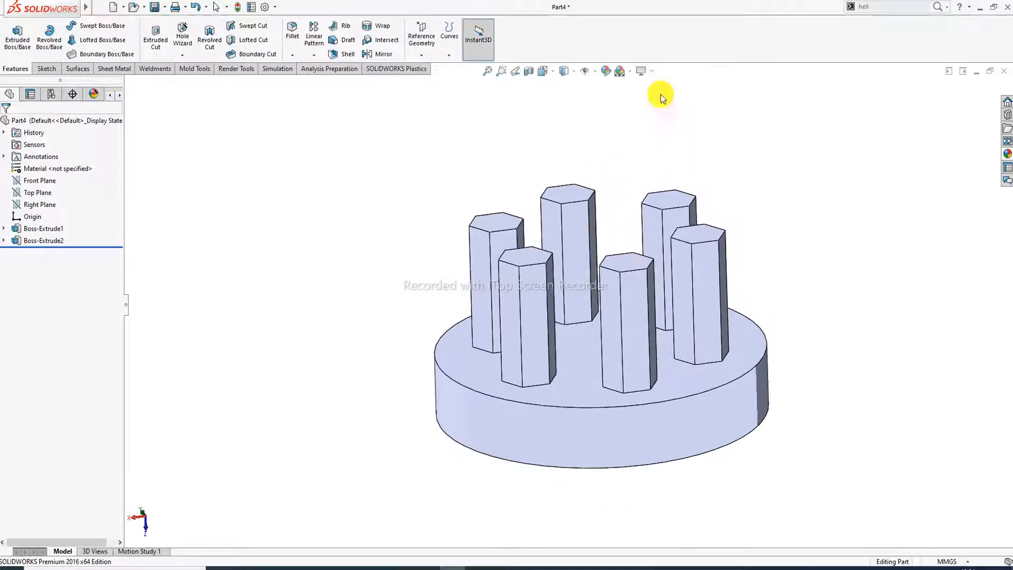
left_click(608, 71)
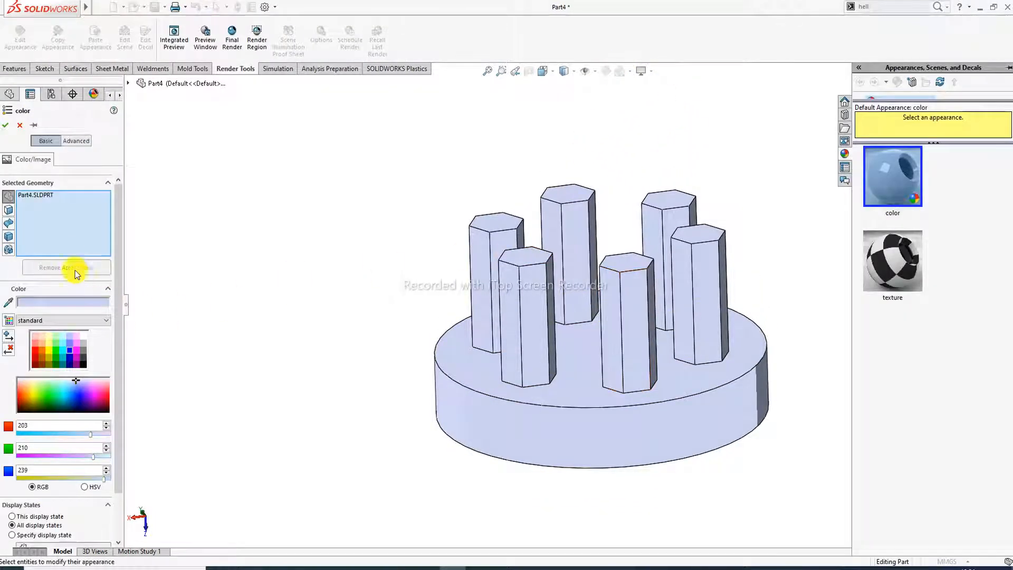
left_click(467, 388)
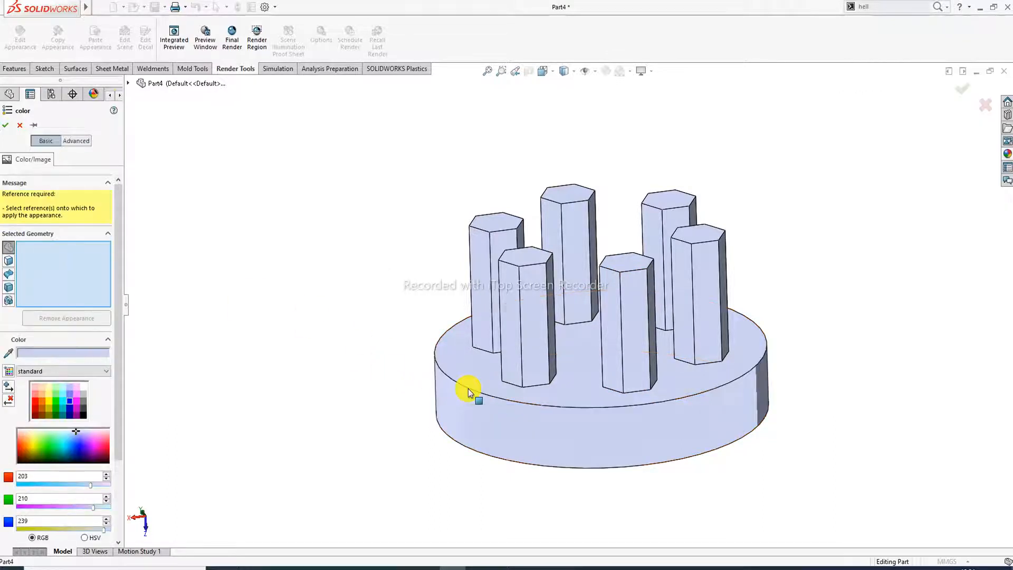
left_click(73, 411)
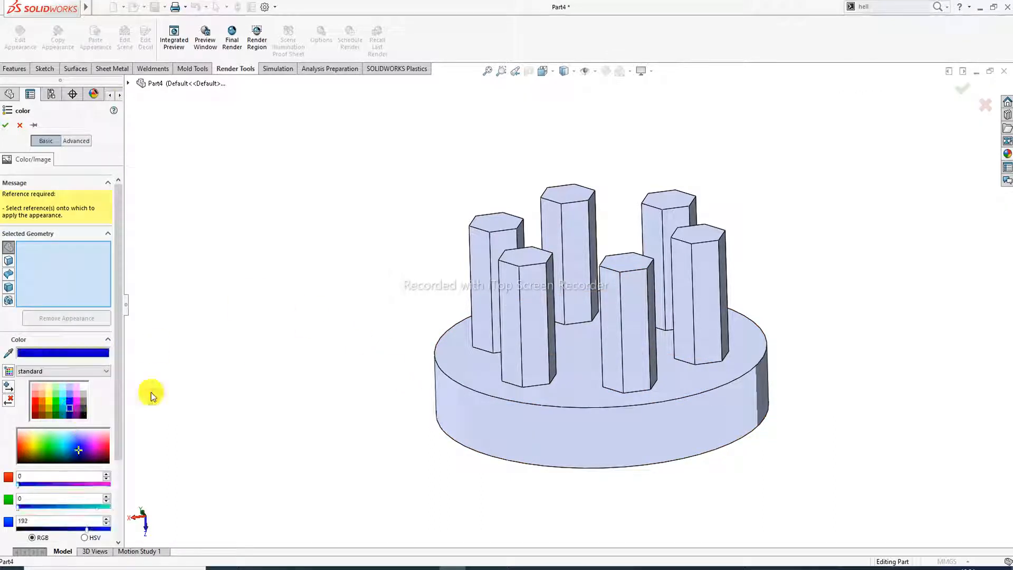
left_click(449, 397)
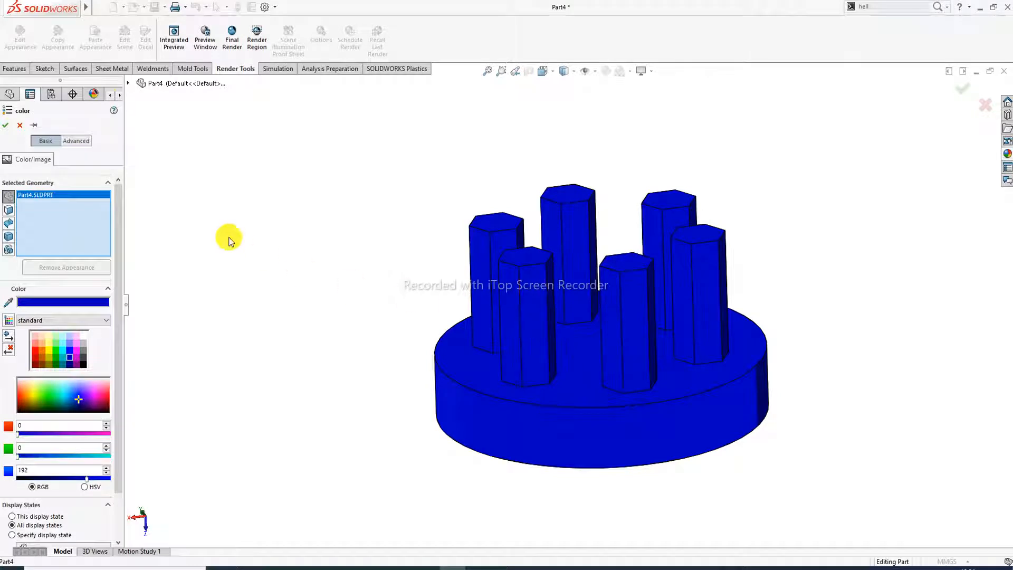
left_click(6, 126)
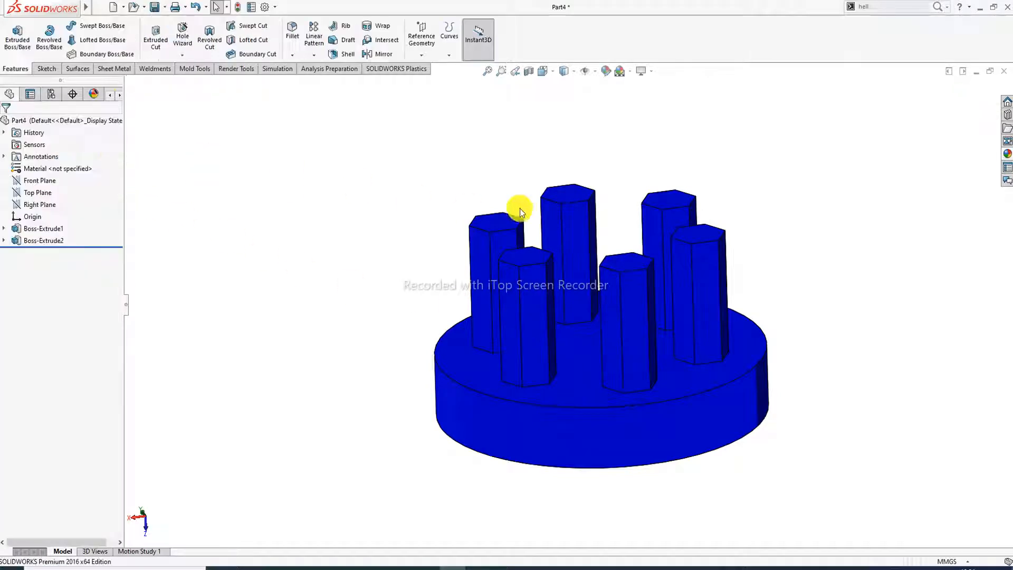
- Colour only the hexagonal column feature red (RGB 255, 0, 0), replacing the whole part as the selected geometry
left_click(575, 190)
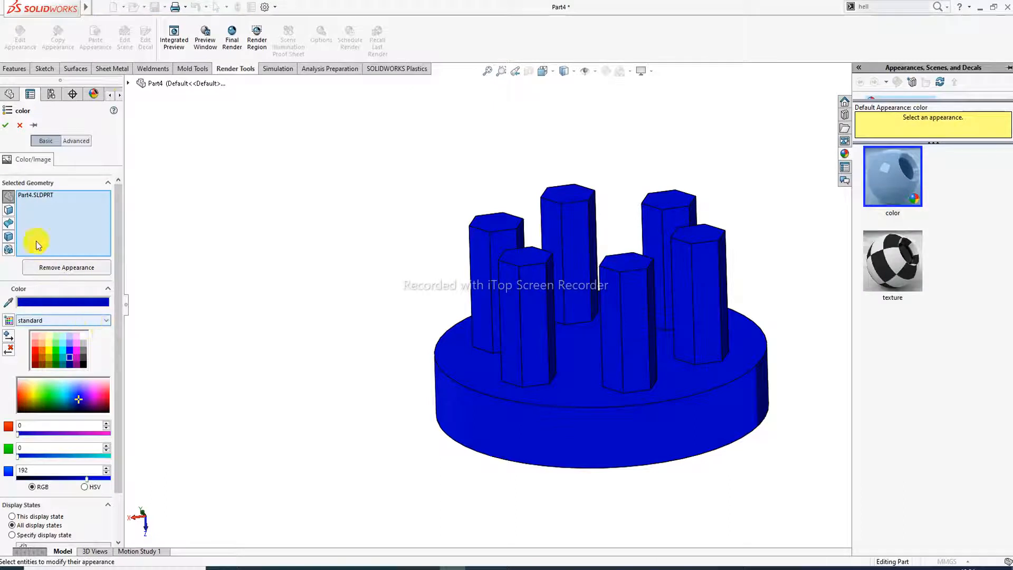
right_click(44, 211)
left_click(50, 219)
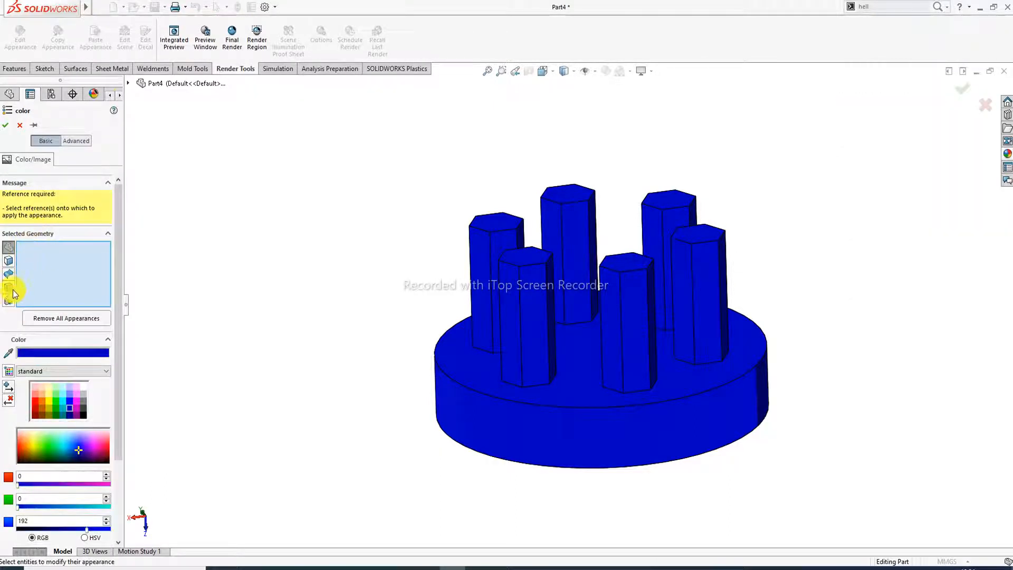
left_click(529, 278)
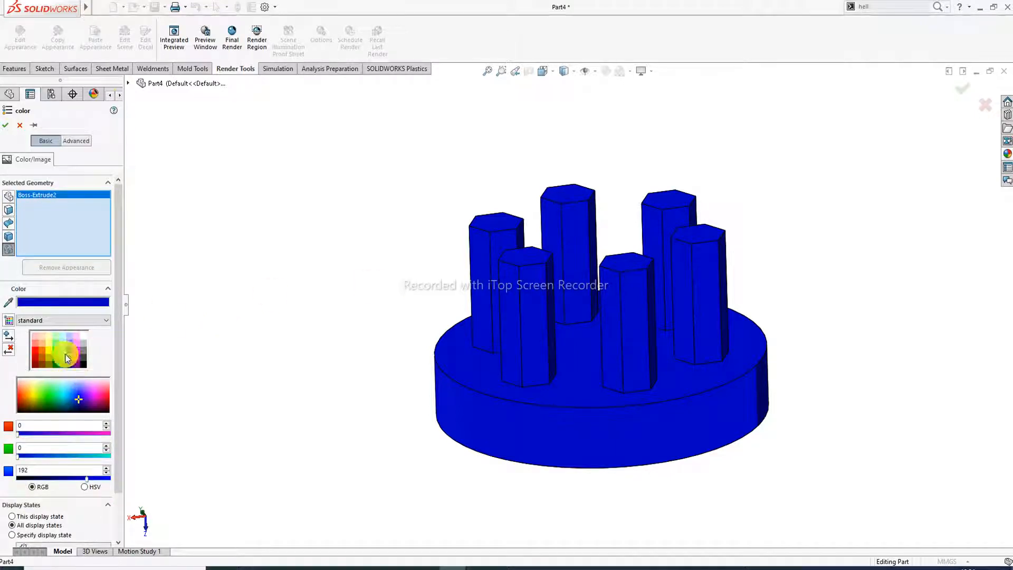
left_click(38, 350)
middle_click_drag(420, 339, 436, 379)
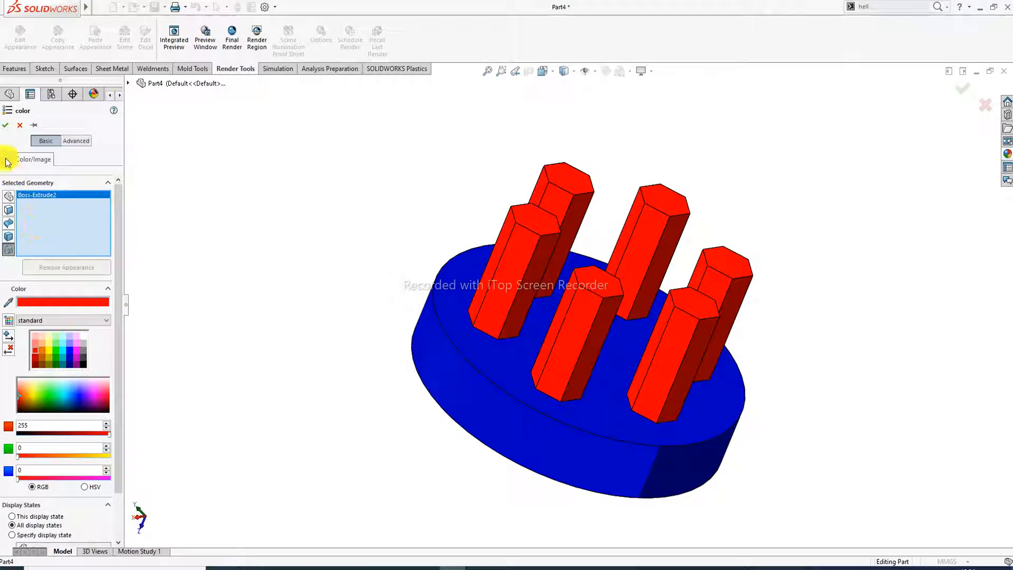
left_click(10, 127)
- Apply a green colour (RGB 0, 255, 0) to the solid body instead of the whole part, keeping the columns' feature colour
middle_click_drag(678, 204, 652, 234)
middle_click_drag(580, 272, 624, 132)
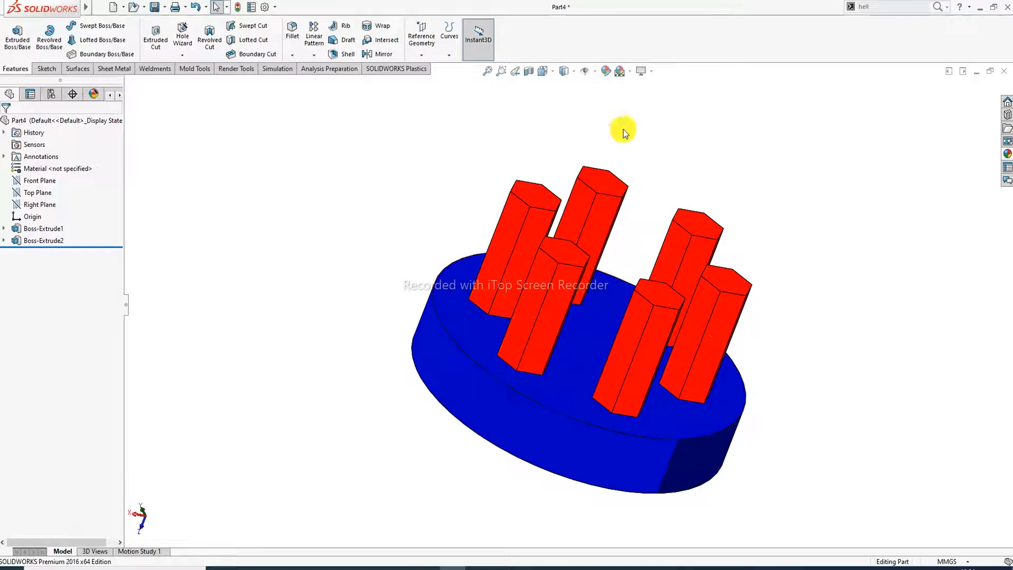
left_click(607, 70)
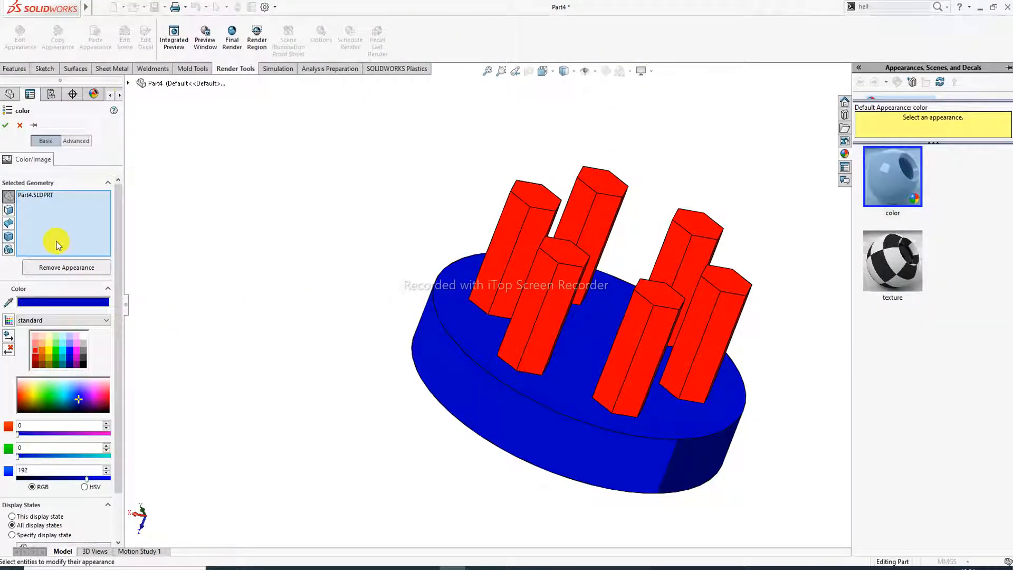
right_click(42, 199)
left_click(68, 207)
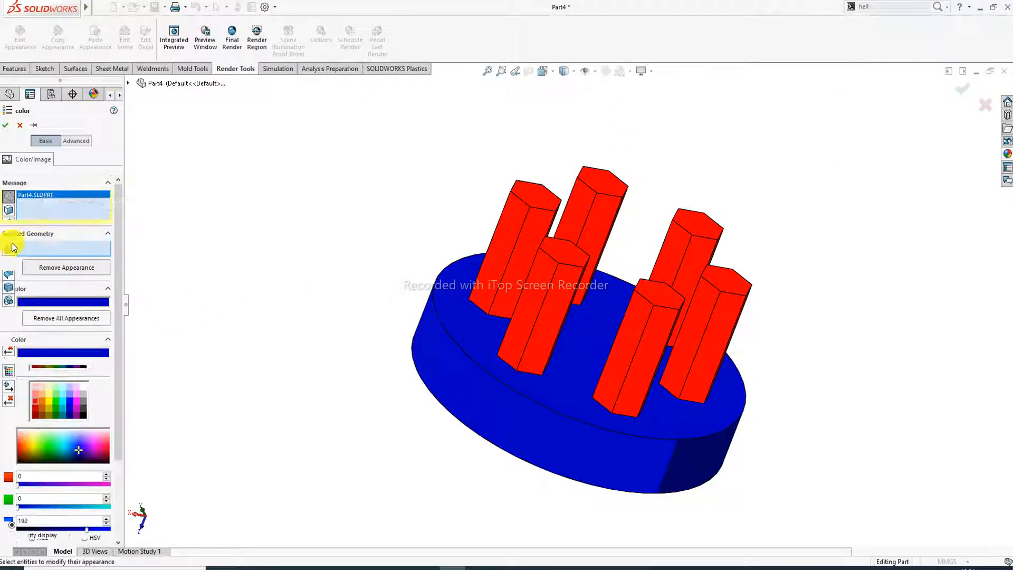
left_click(566, 367)
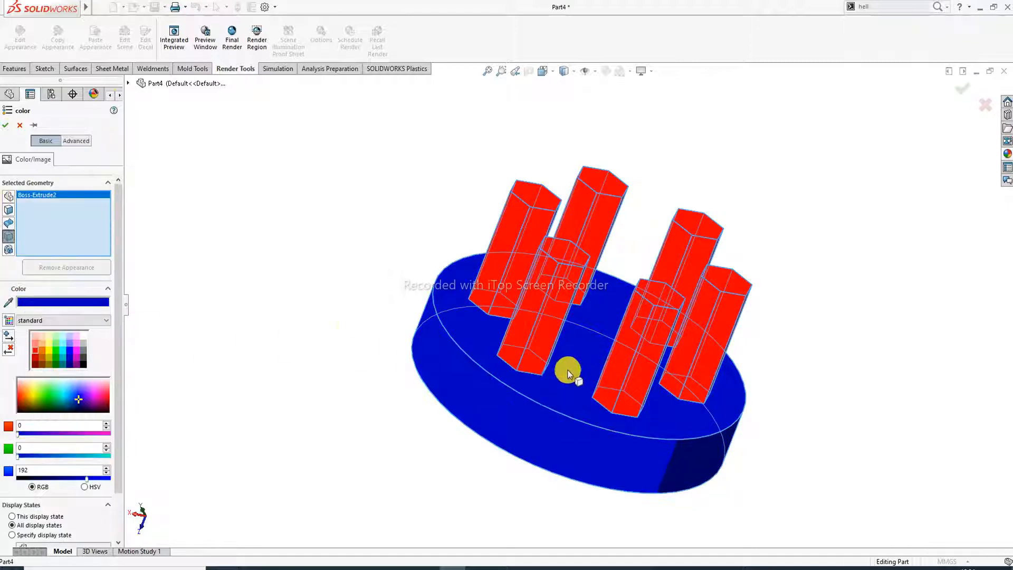
left_click(58, 355)
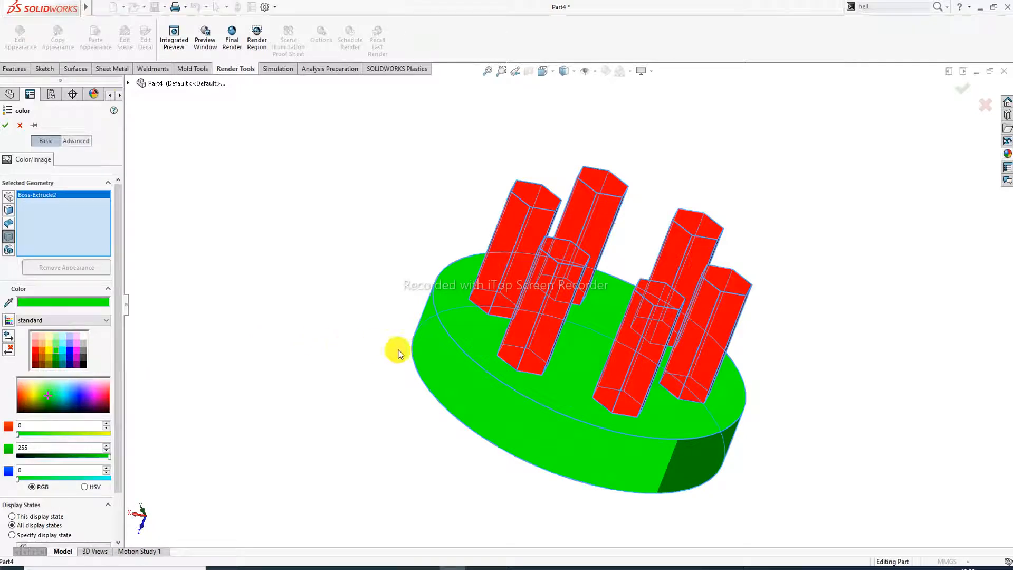
middle_click_drag(396, 346, 365, 384)
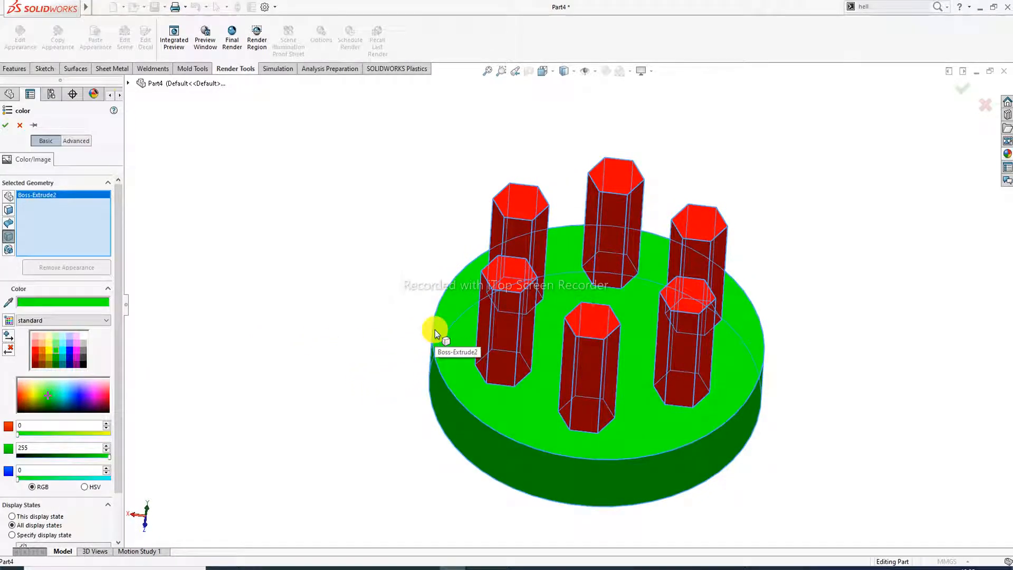
middle_click_drag(602, 340, 599, 315)
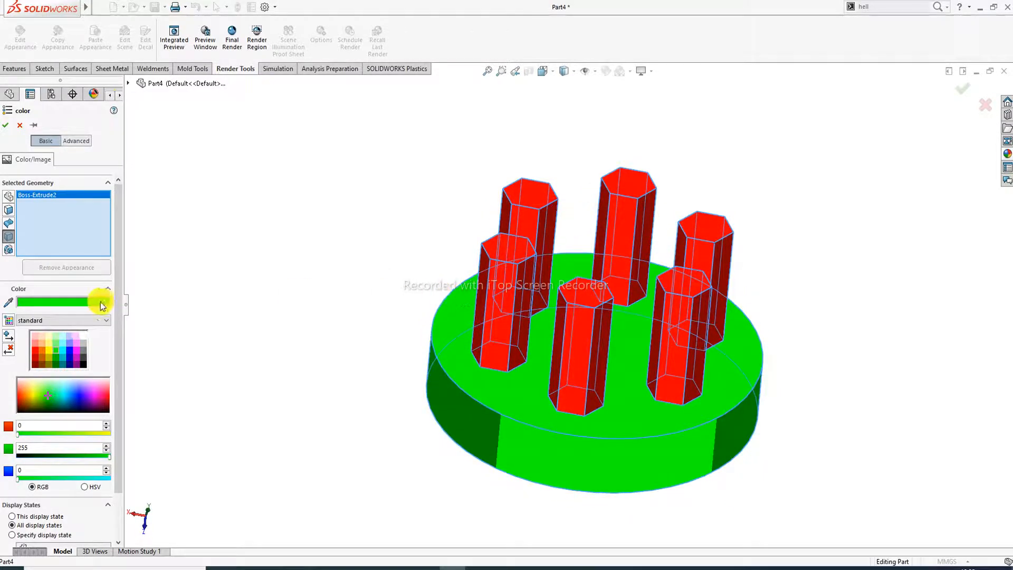
left_click(8, 126)
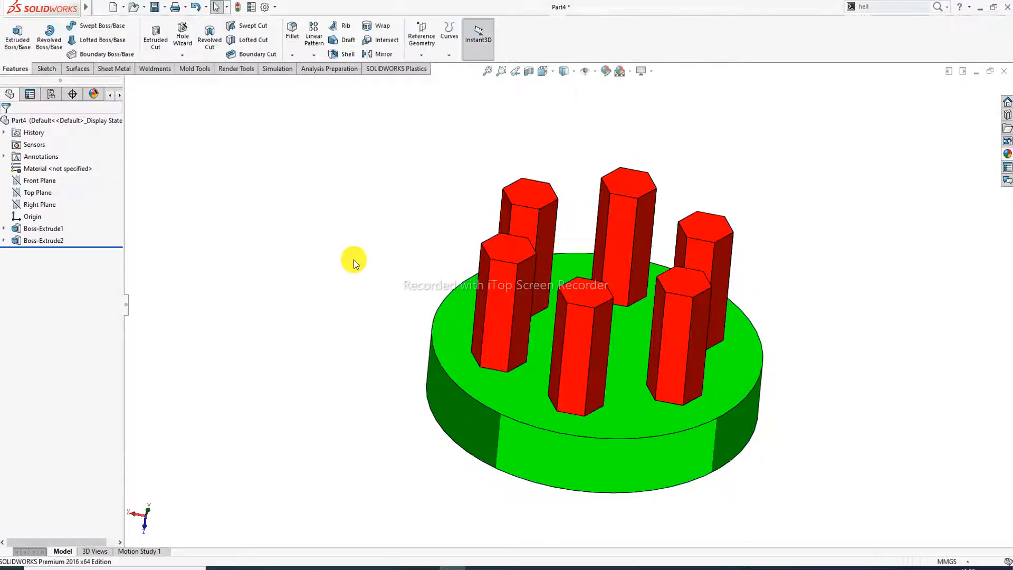
- Start a new sketch on the disc face between the hexagonal columns, viewed from the back
middle_click_drag(353, 260, 367, 296)
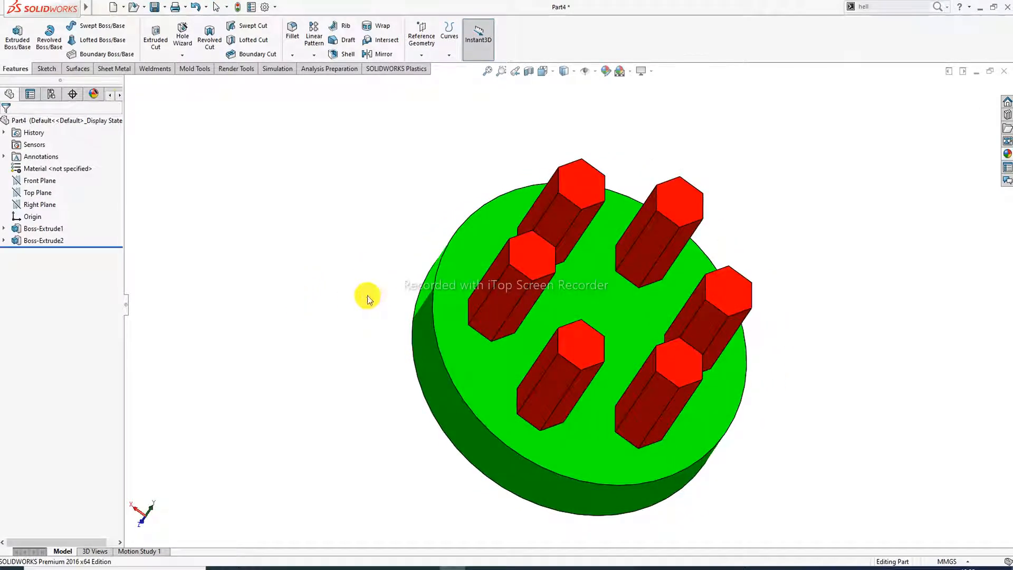
left_click(596, 303)
left_click(637, 269)
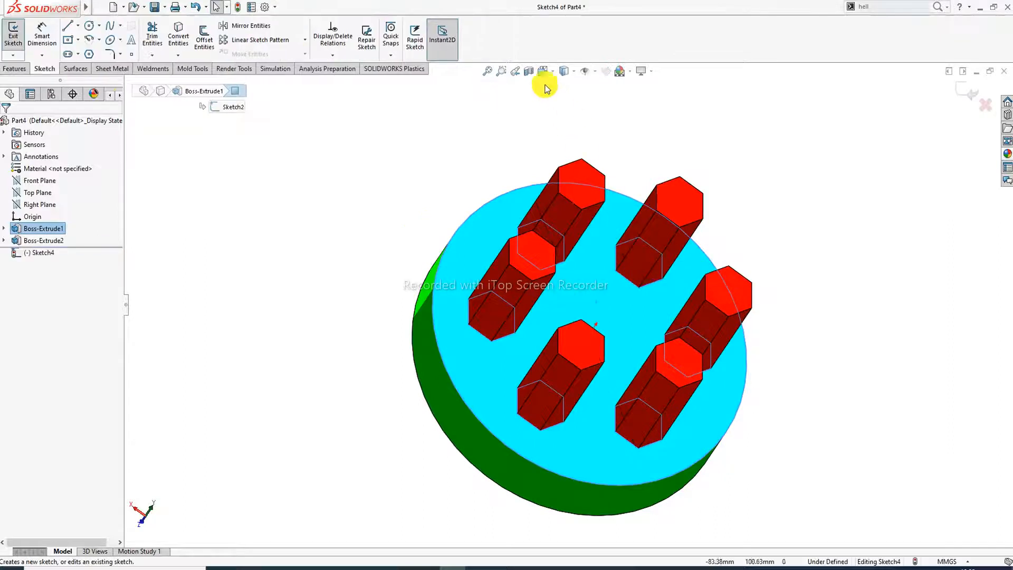
left_click(543, 72)
left_click(604, 138)
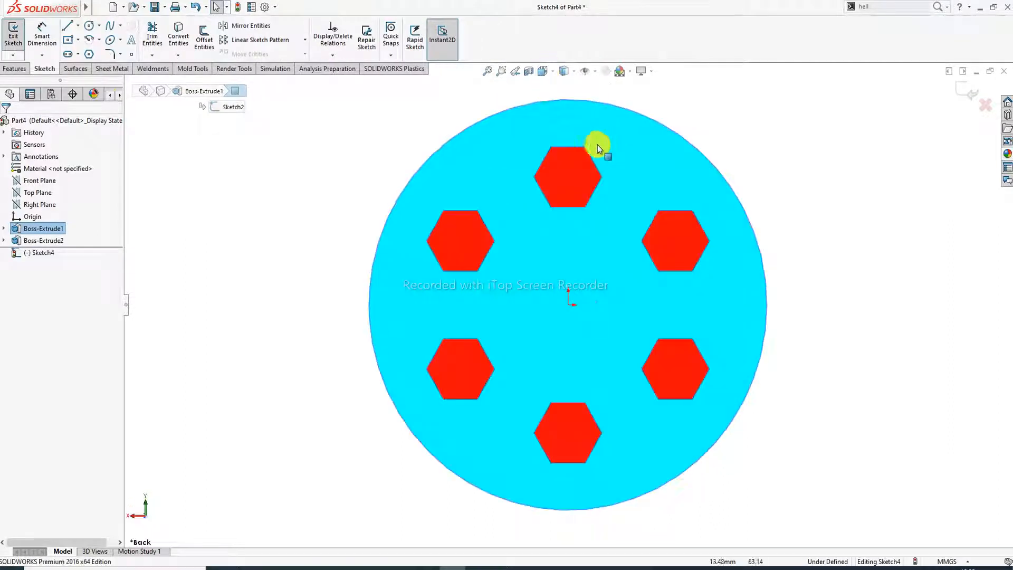
- Sketch a circle centred on the origin inside the ring of columns and dimension its diameter to 50 mm
left_click(89, 26)
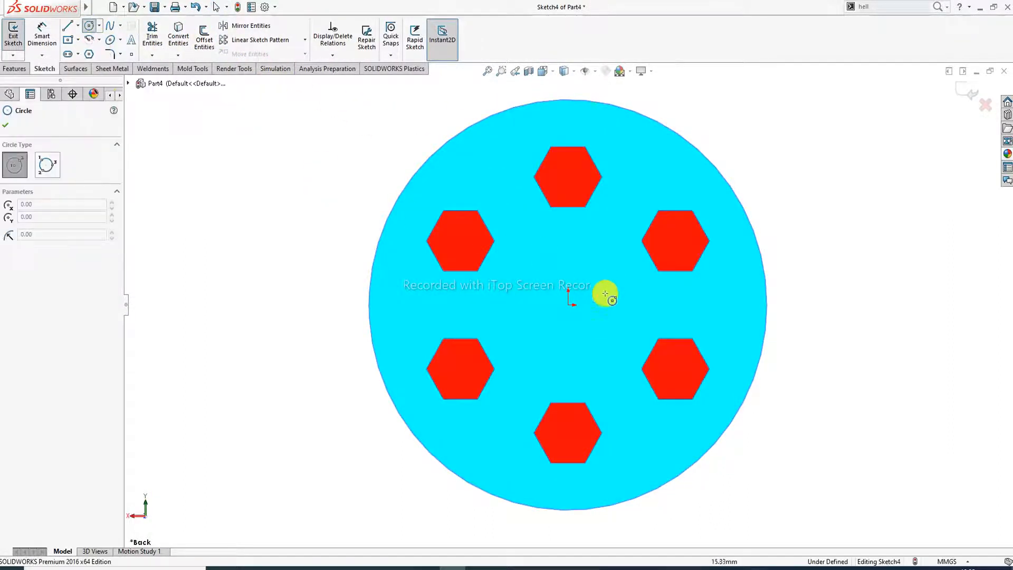
left_click(568, 305)
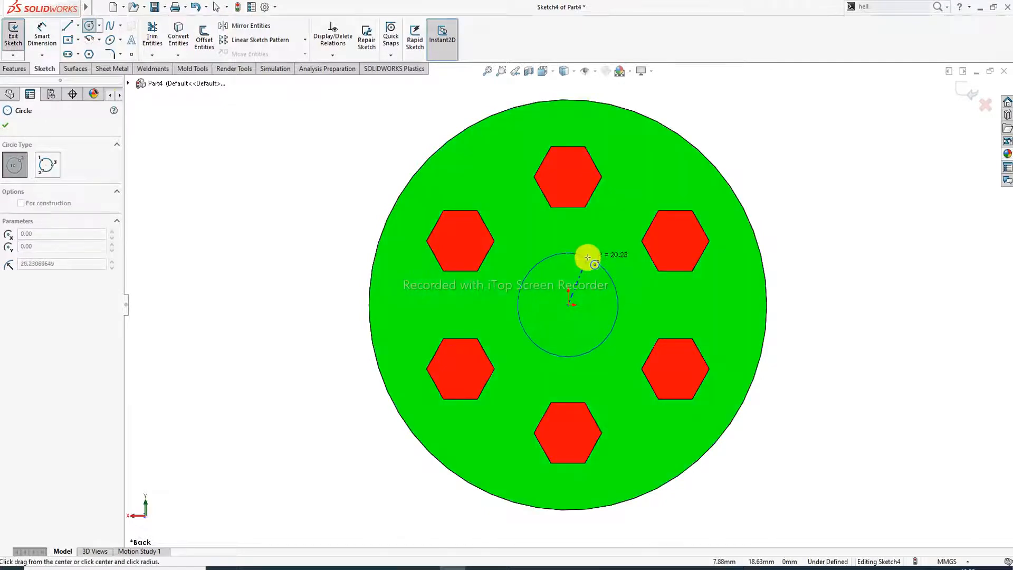
left_click(587, 257)
right_click(664, 158)
left_click(675, 165)
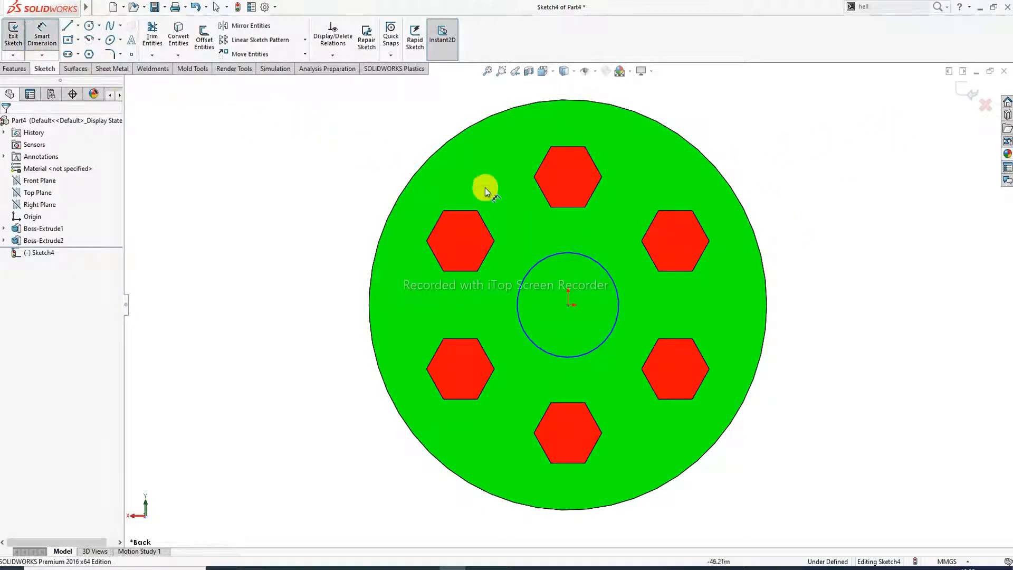
left_click(582, 257)
left_click(734, 151)
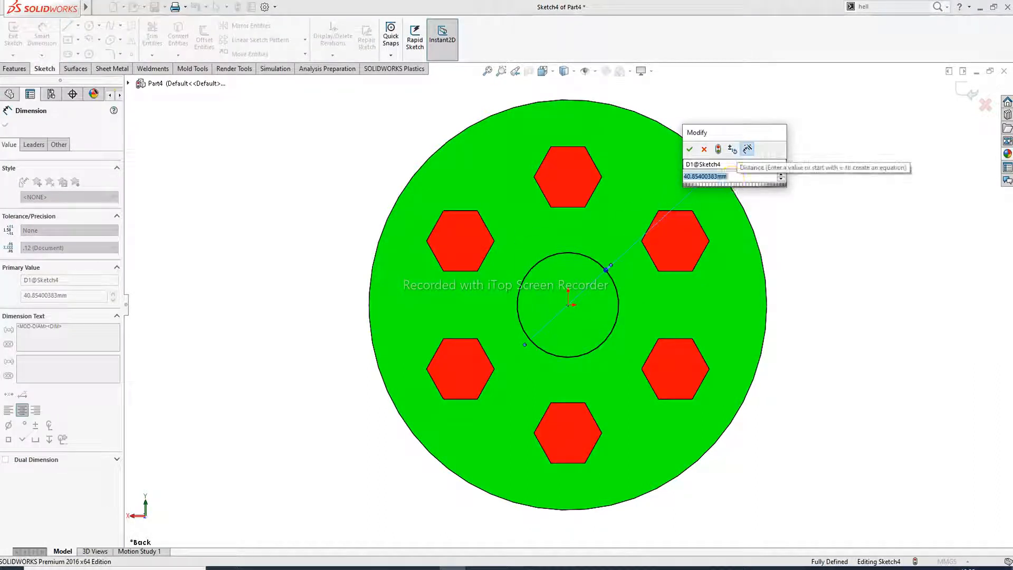
type("50")
key("Return")
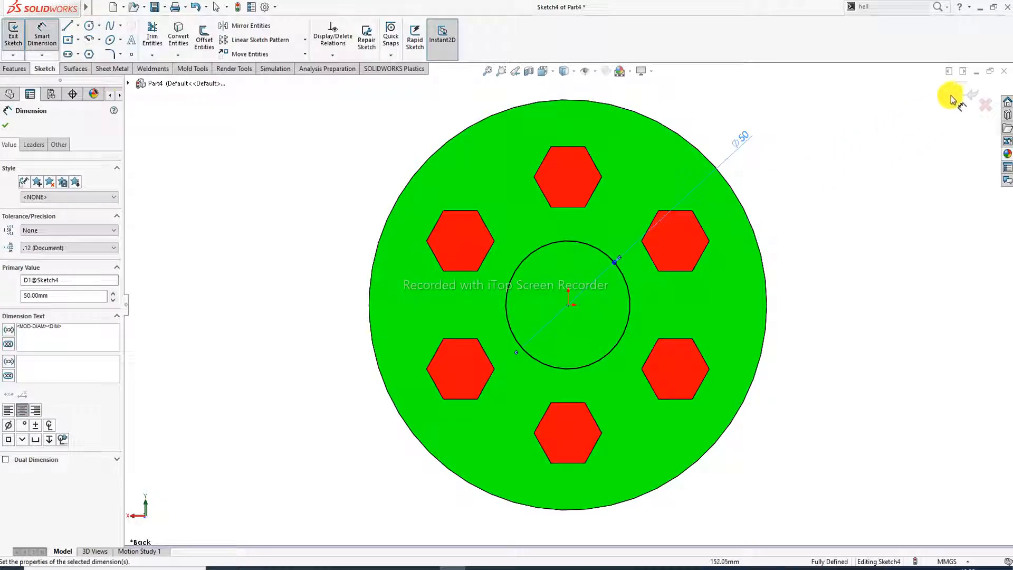
- Finish the central circle sketch and cut it through the disc as a blind extruded cut 60 mm deep
left_click(963, 92)
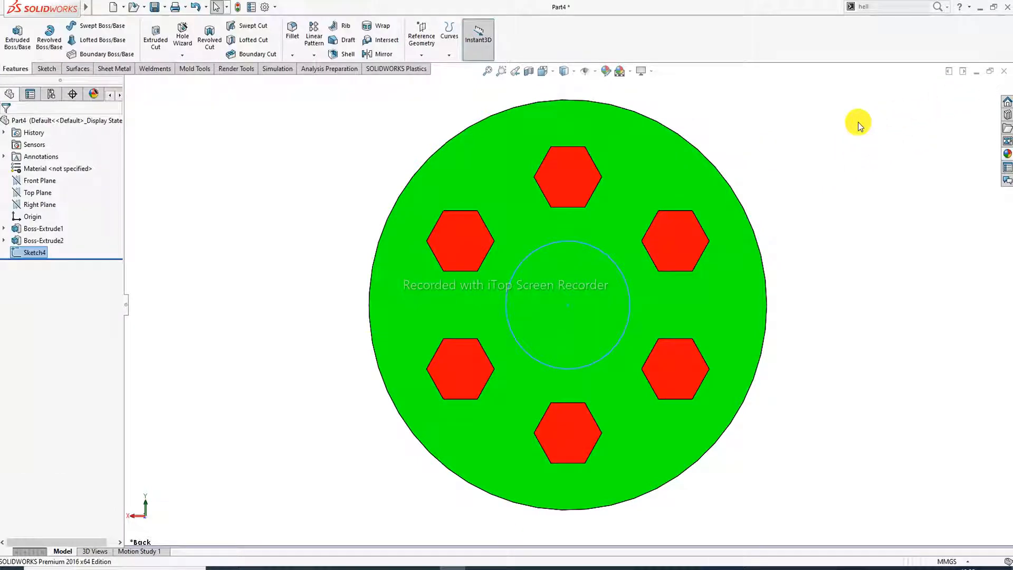
left_click(153, 42)
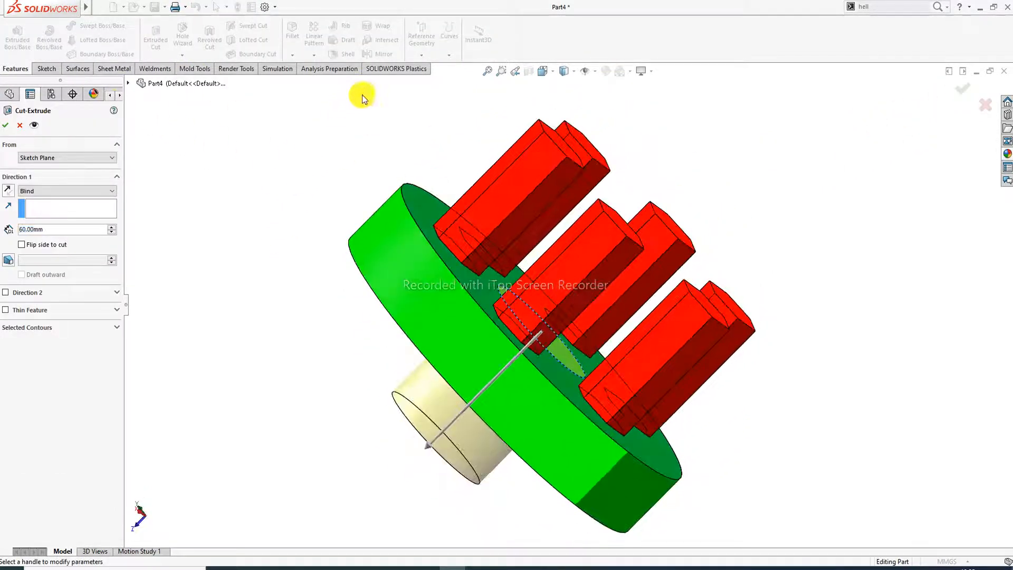
left_click(7, 126)
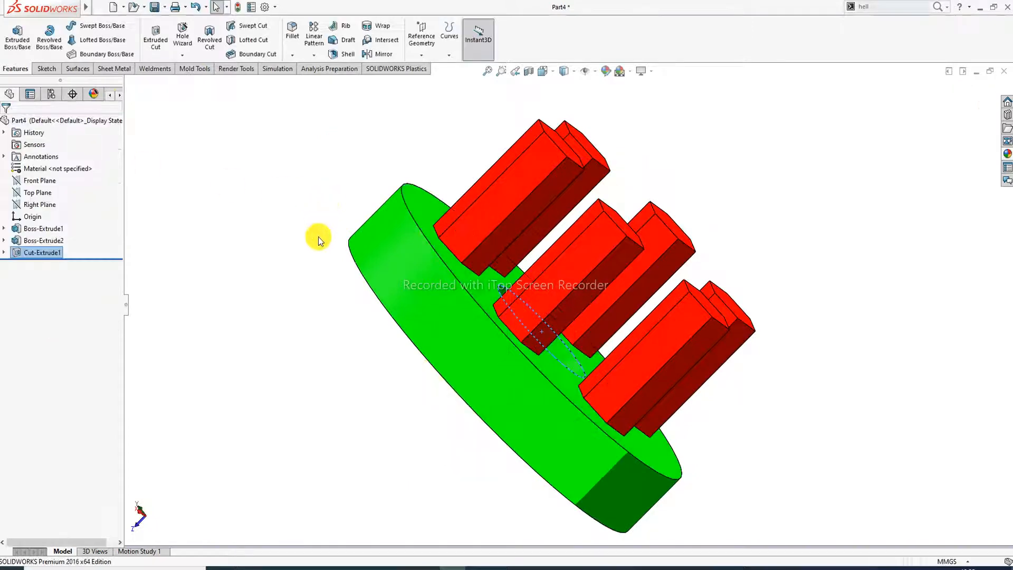
middle_click_drag(337, 336, 375, 273)
scroll(467, 197, "up", 1)
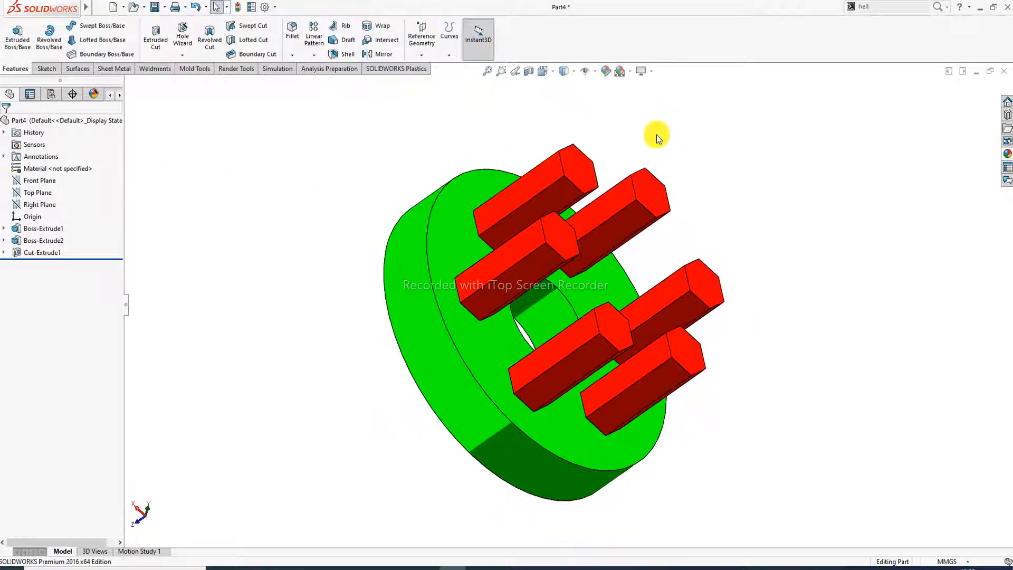
- Create a reference plane midway between the disc's outer flat face and the end face of one hexagonal column
left_click(381, 55)
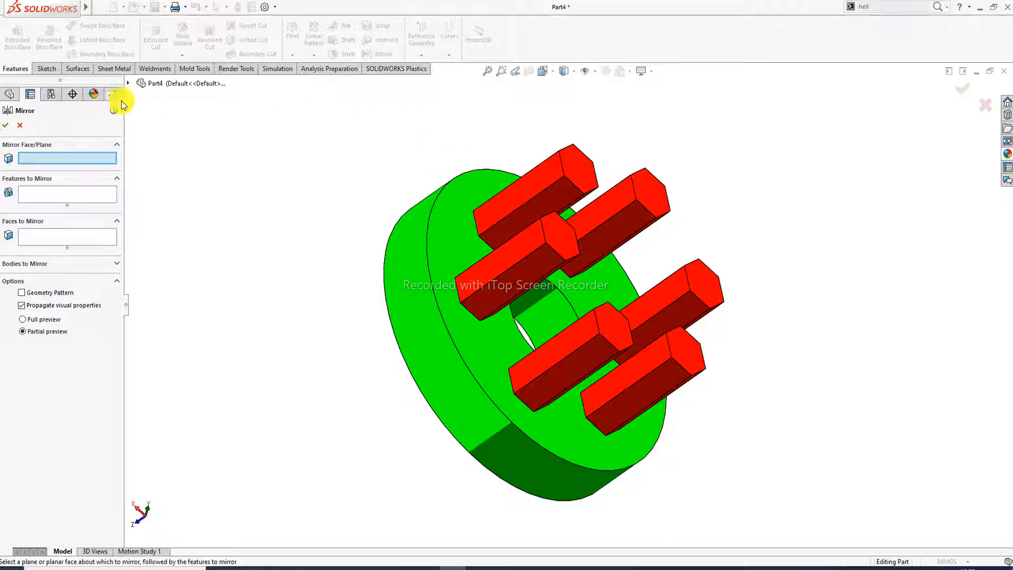
left_click(20, 126)
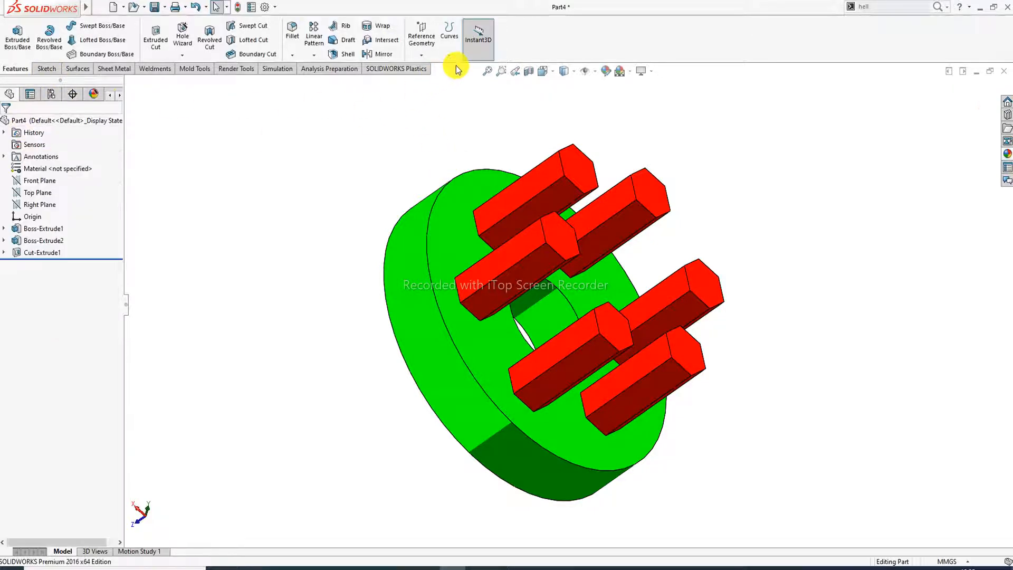
left_click(421, 54)
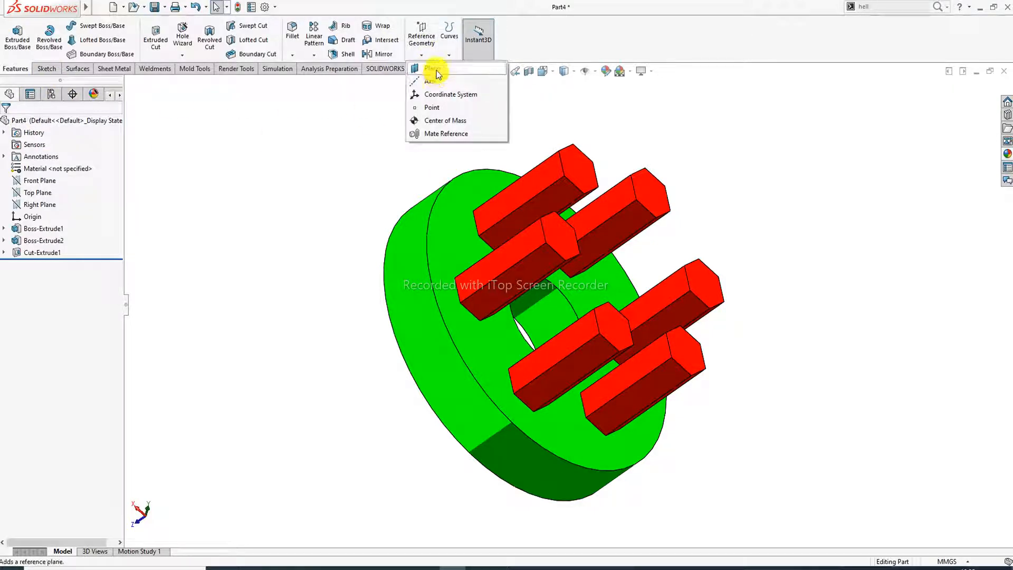
left_click(435, 70)
middle_click_drag(482, 201, 526, 105)
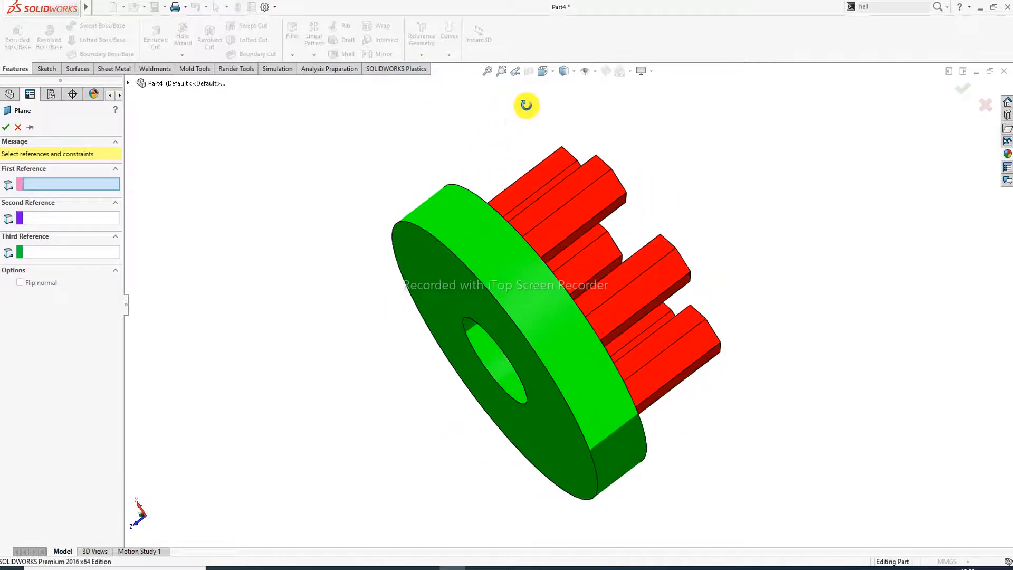
left_click(451, 270)
middle_click_drag(695, 220, 648, 183)
left_click(527, 209)
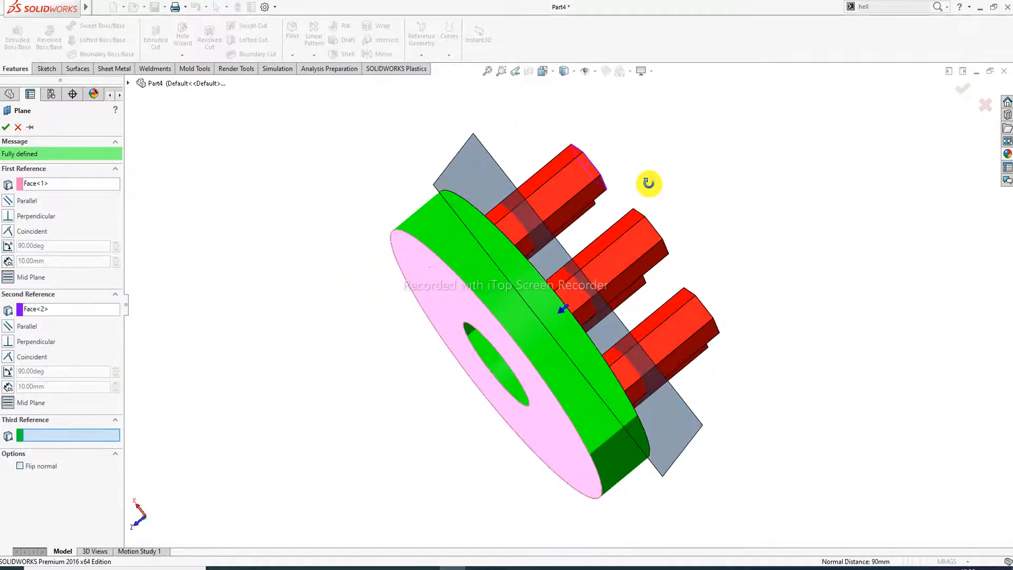
middle_click_drag(592, 247, 583, 296)
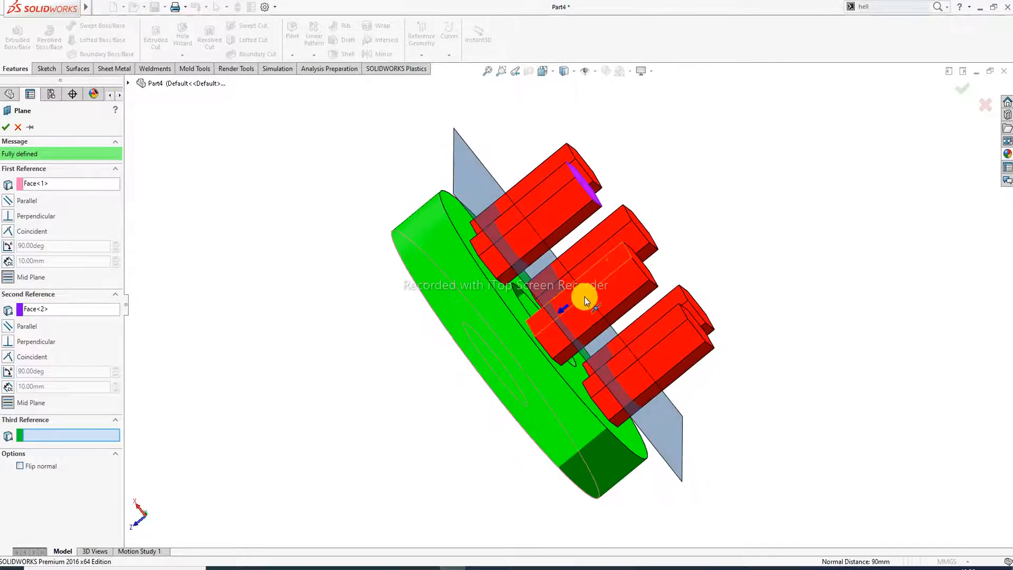
middle_click_drag(663, 220, 659, 199)
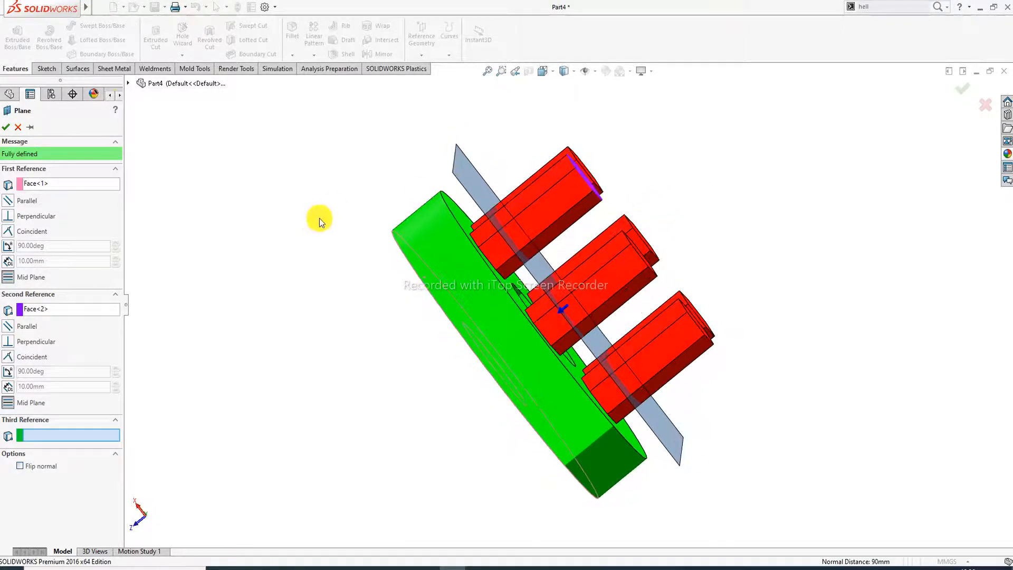
mouse_move(434, 233)
middle_mouse_down()
mouse_move(477, 163)
mouse_move(419, 243)
middle_mouse_up()
middle_click_drag(554, 181, 542, 241)
left_click(9, 128)
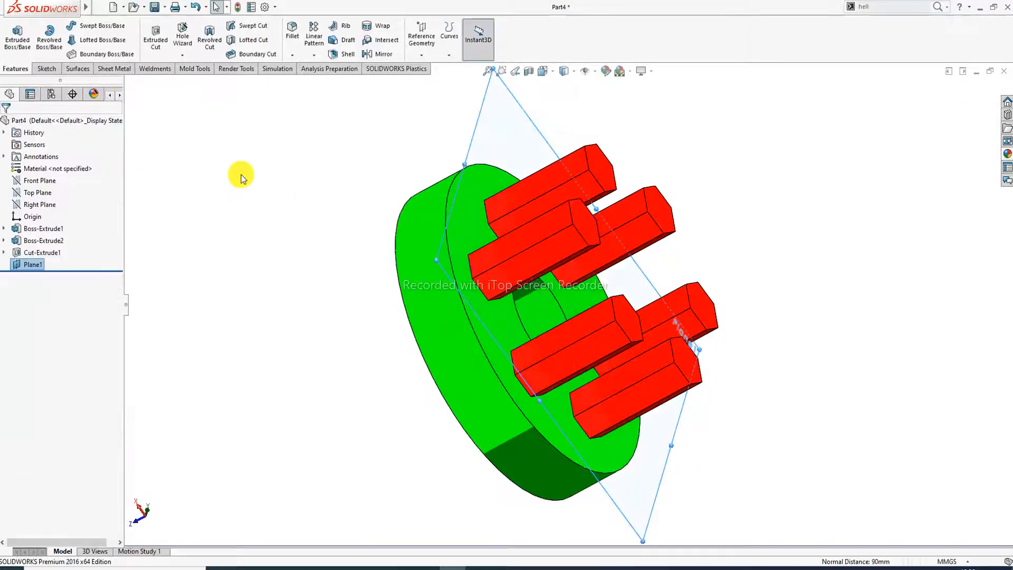
- Mirror the disc's base extrusion about the new mid plane onto the far side of the columns
left_click(380, 54)
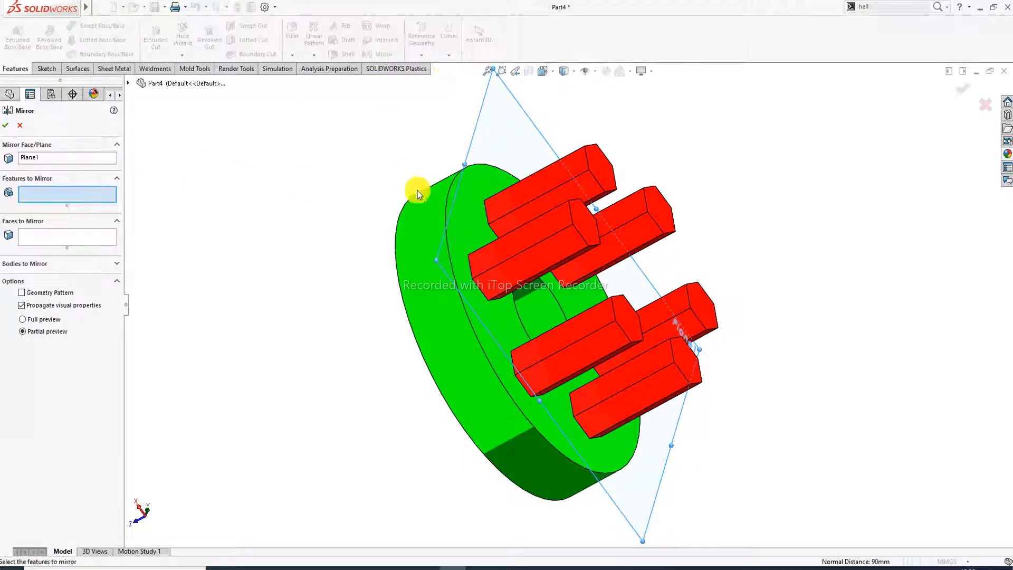
middle_click_drag(416, 198, 422, 176)
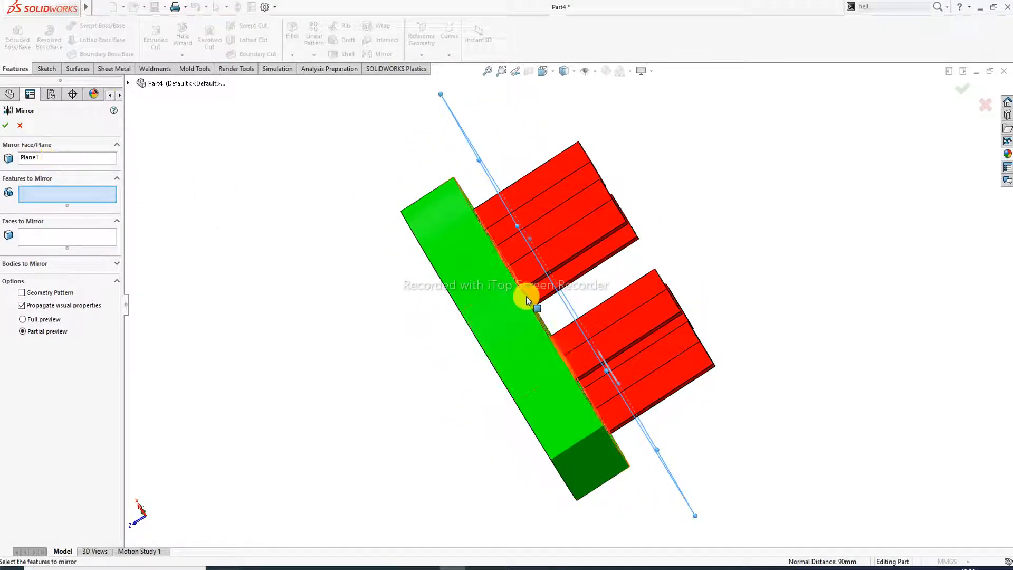
middle_click_drag(526, 296, 518, 263)
left_click(486, 322)
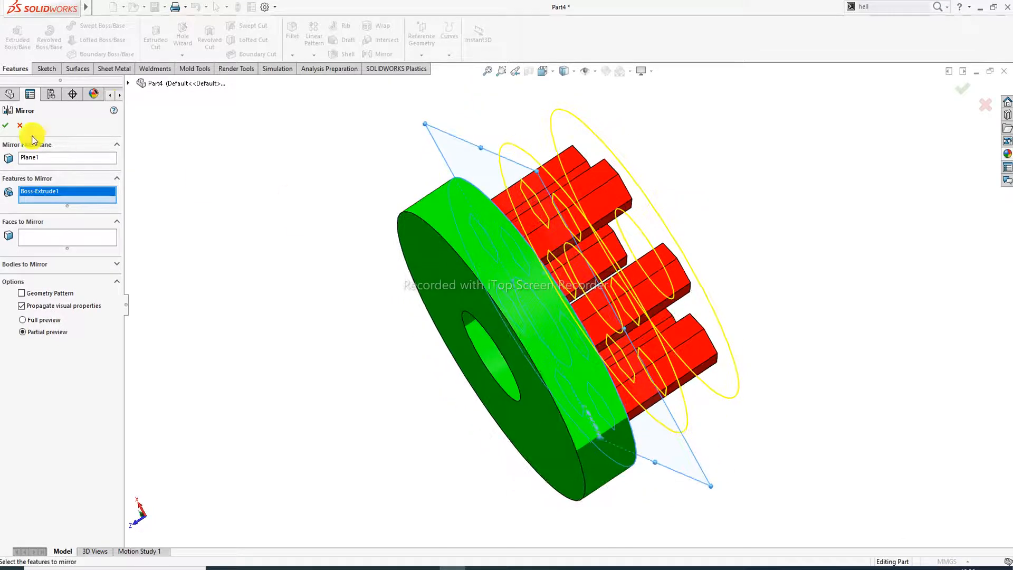
left_click(8, 127)
middle_click_drag(608, 195, 601, 215)
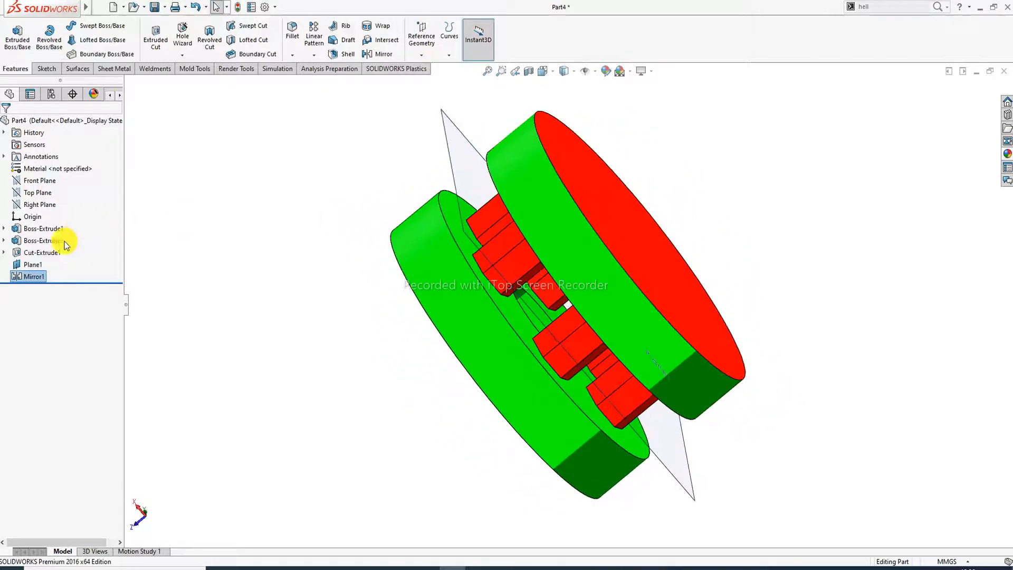
- Edit the mirror feature to also include the central hole cut among the mirrored features
left_click(35, 276)
left_click(47, 248)
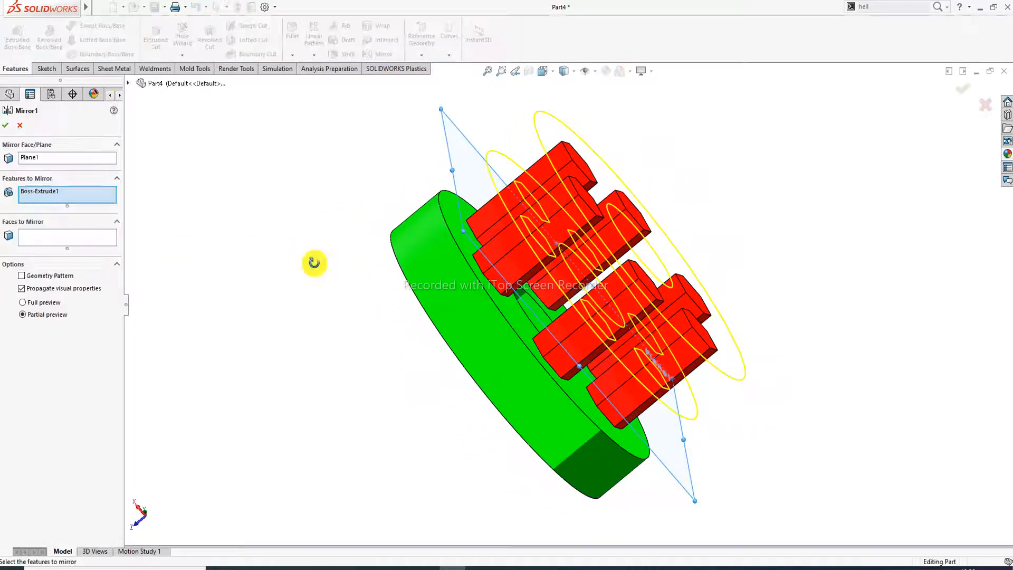
middle_click_drag(312, 262, 331, 299)
left_click(533, 303)
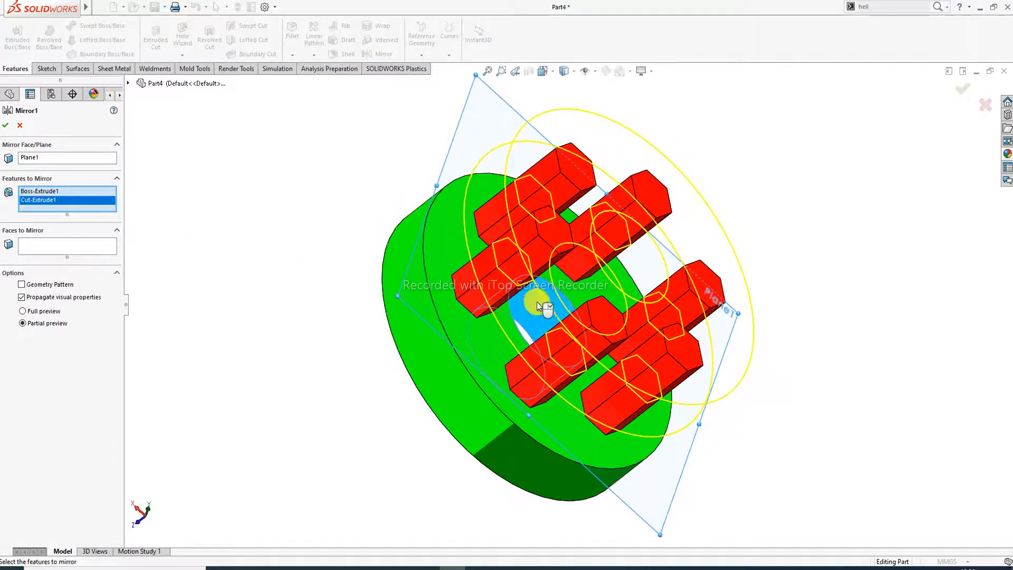
left_click(7, 127)
middle_click_drag(143, 190, 480, 247)
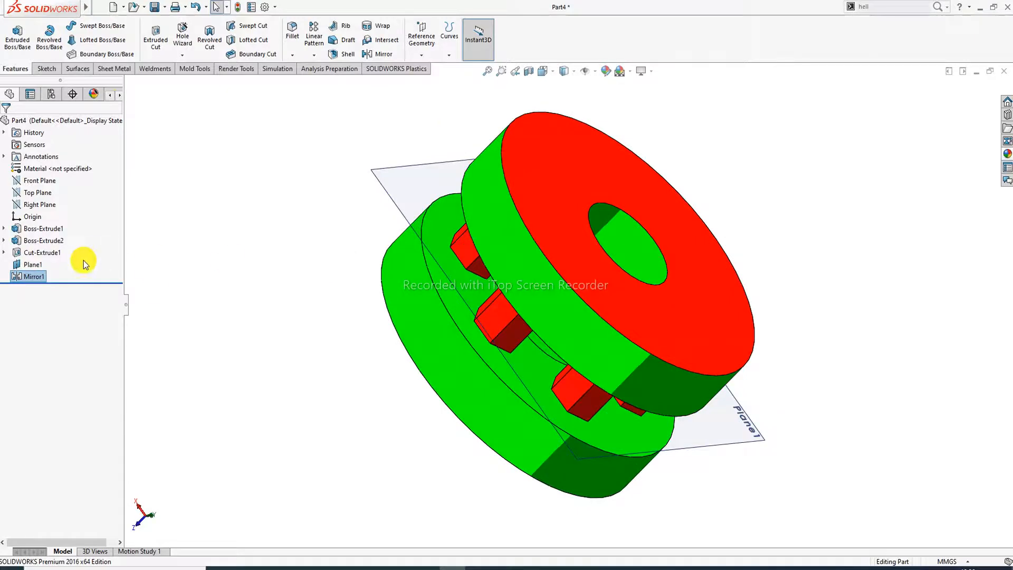
- Edit the hexagonal column extrusion and set its blind depth to 90 mm
left_click(47, 242)
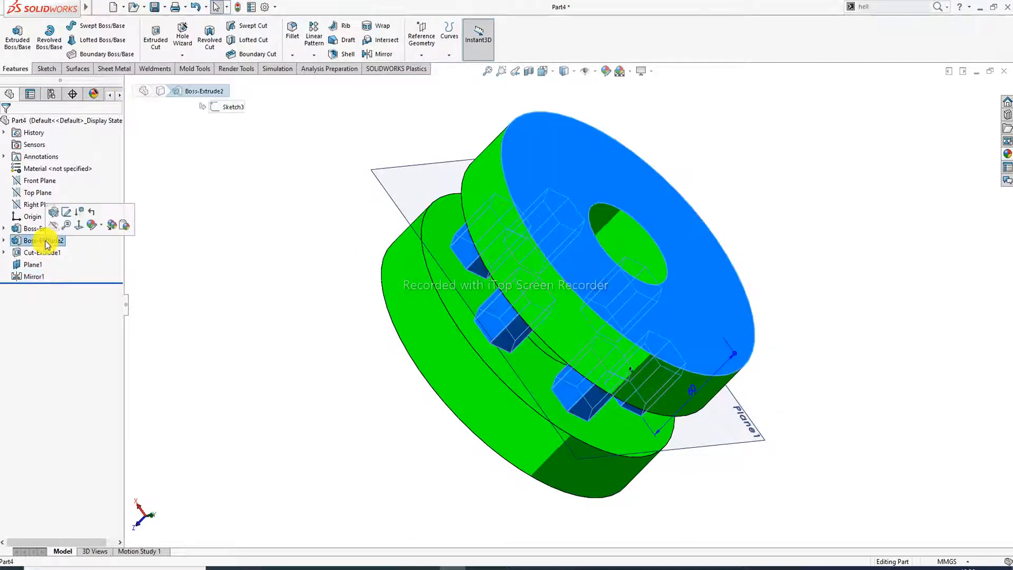
left_click(56, 213)
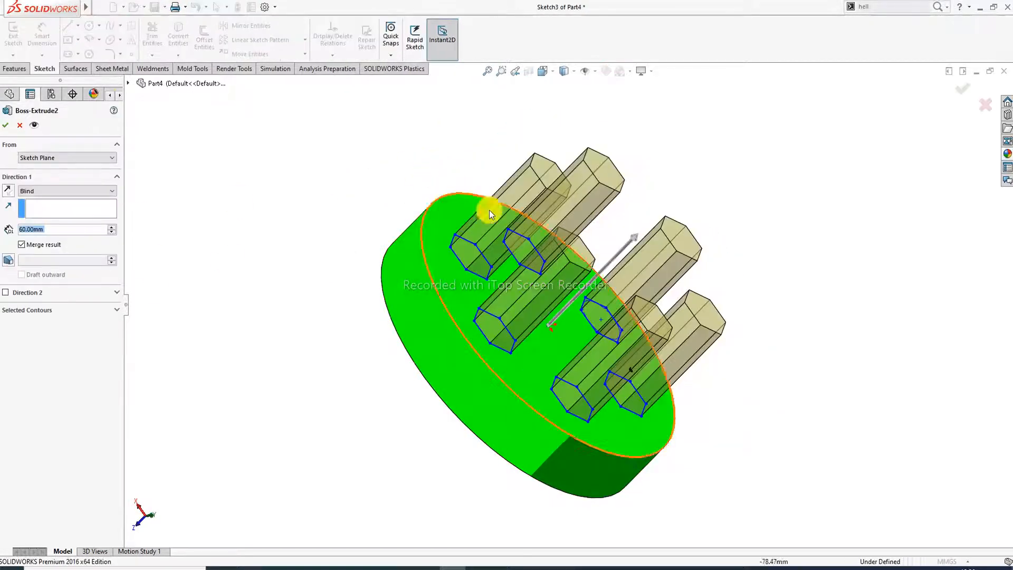
left_click(112, 229)
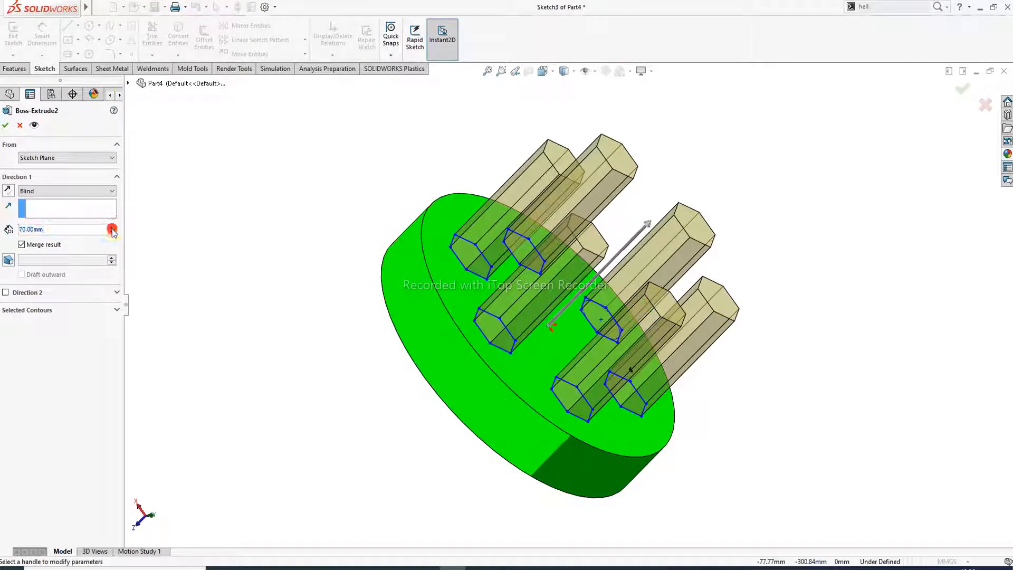
left_click(112, 228)
left_click(112, 229)
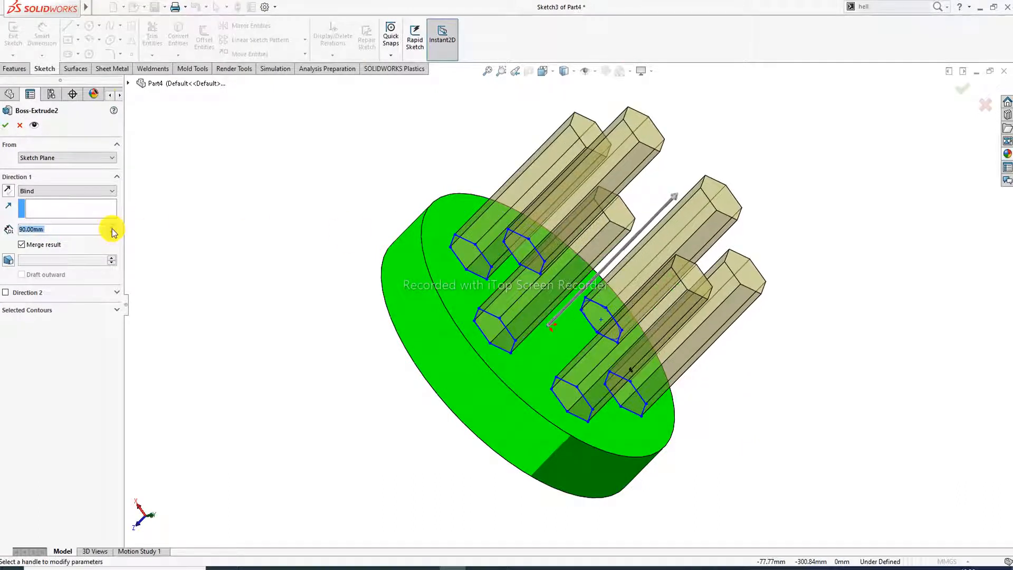
left_click(8, 126)
middle_click_drag(260, 231, 412, 212)
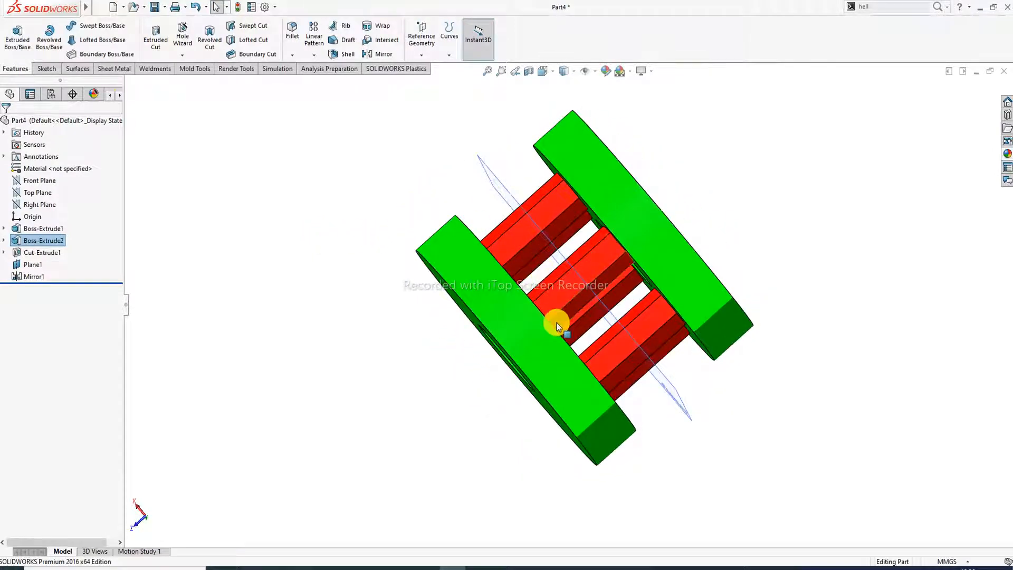
- Hide the reference plane lying between the two discs
middle_click_drag(565, 293, 542, 343)
left_click(539, 338)
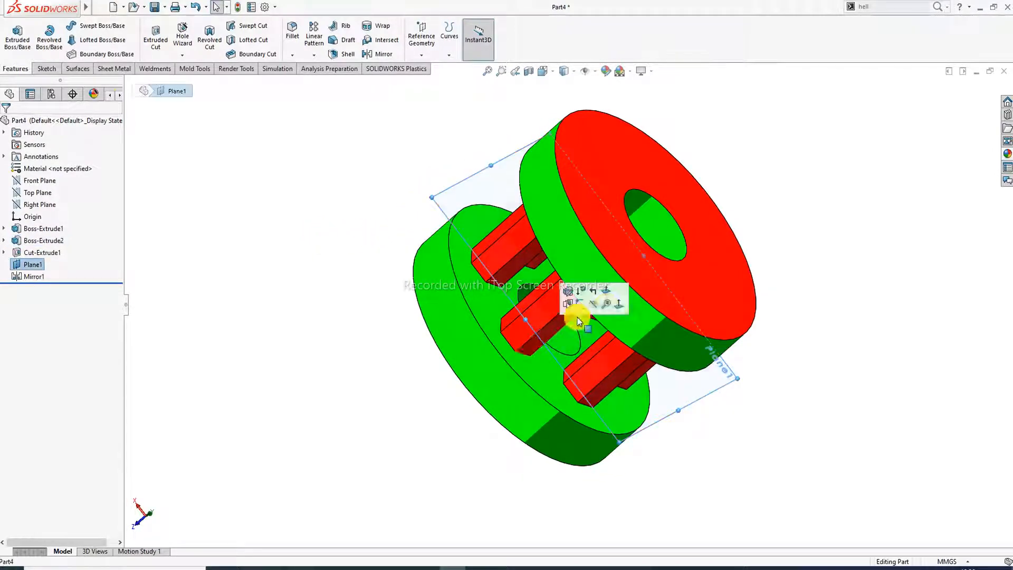
left_click(596, 307)
- Start a new sketch on the red outer face of the mirrored disc, viewed normal to it
middle_click_drag(653, 233, 565, 348)
middle_click_drag(569, 142, 531, 169)
left_click(612, 169)
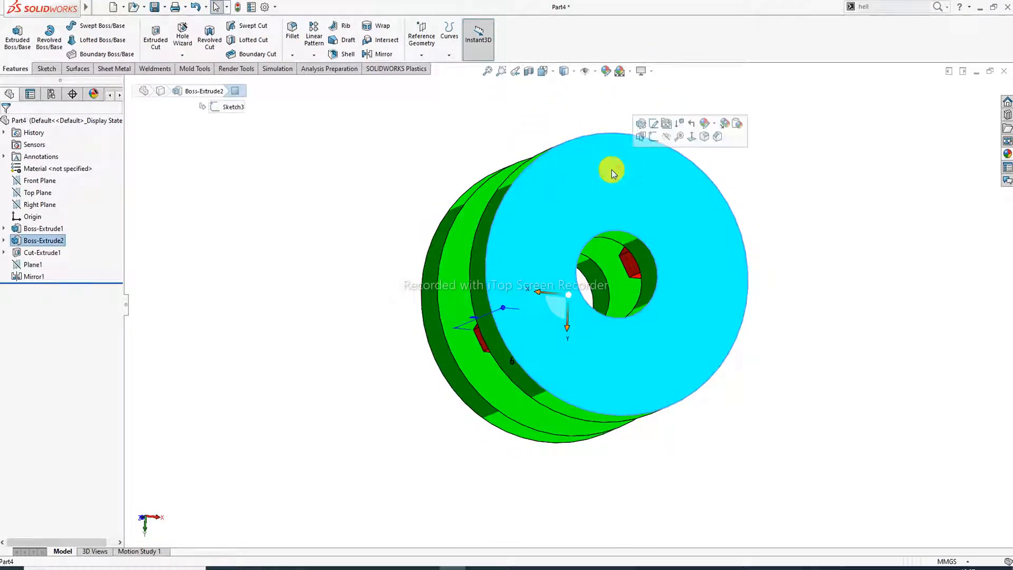
left_click(653, 138)
left_click(547, 73)
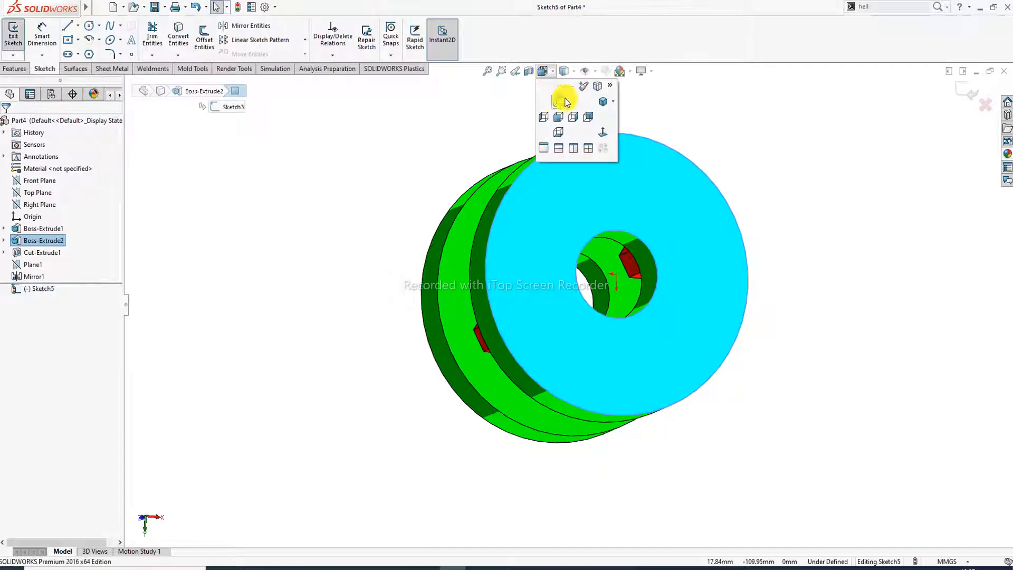
left_click(606, 138)
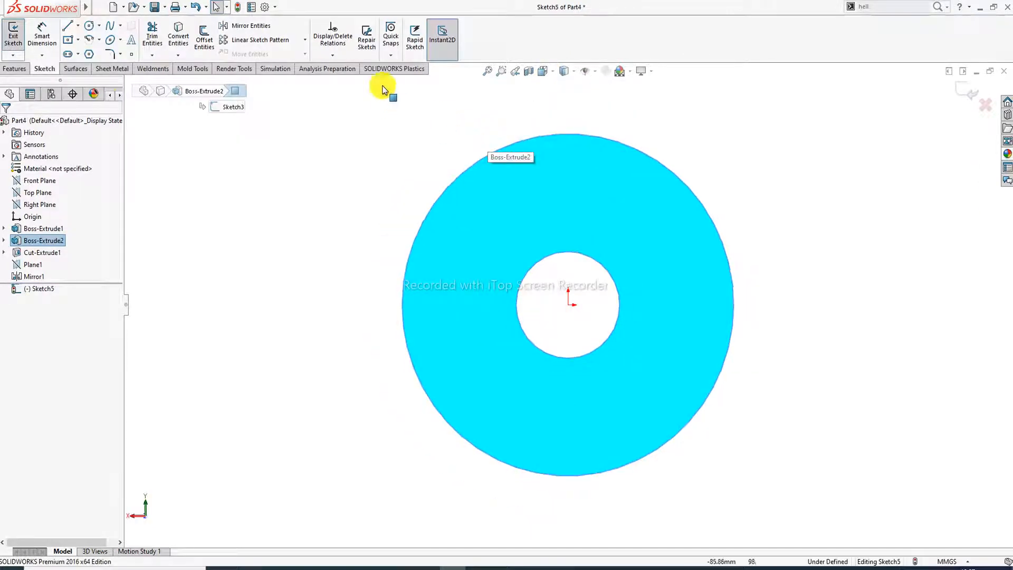
- Sketch a circle about 17 mm in diameter on the red face, centred about 60 mm directly above the origin
left_click(88, 27)
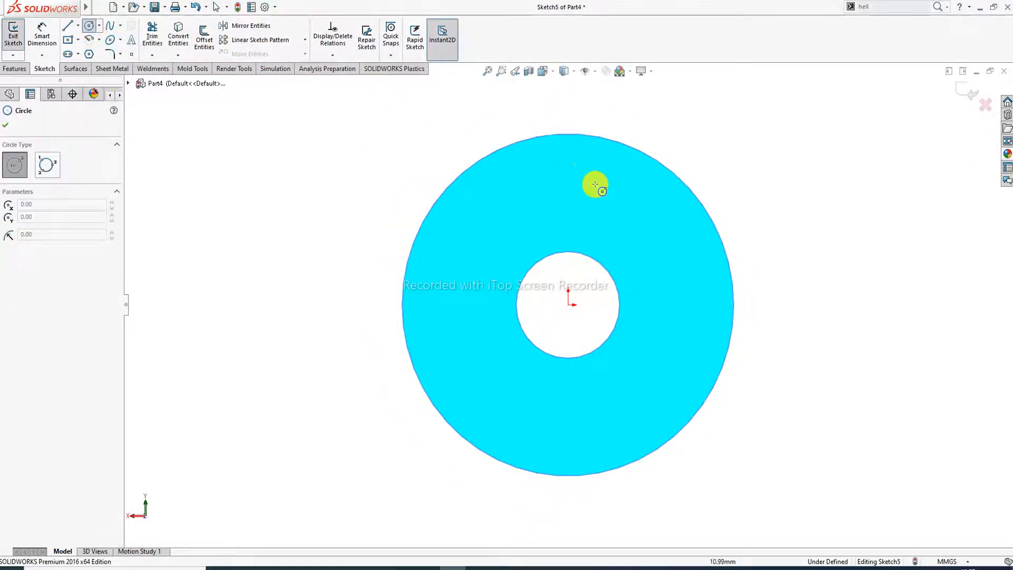
left_click(567, 168)
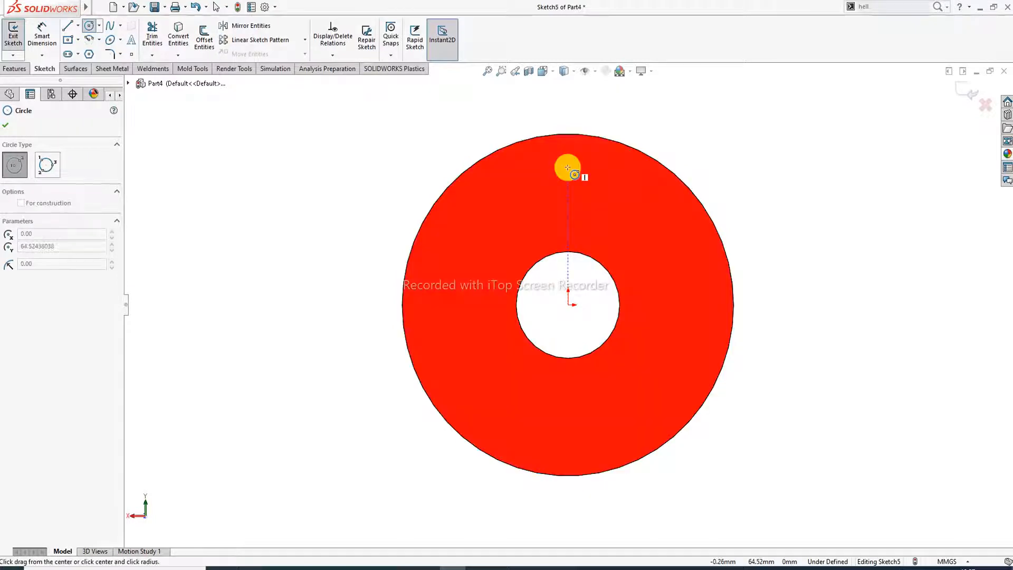
left_click(566, 184)
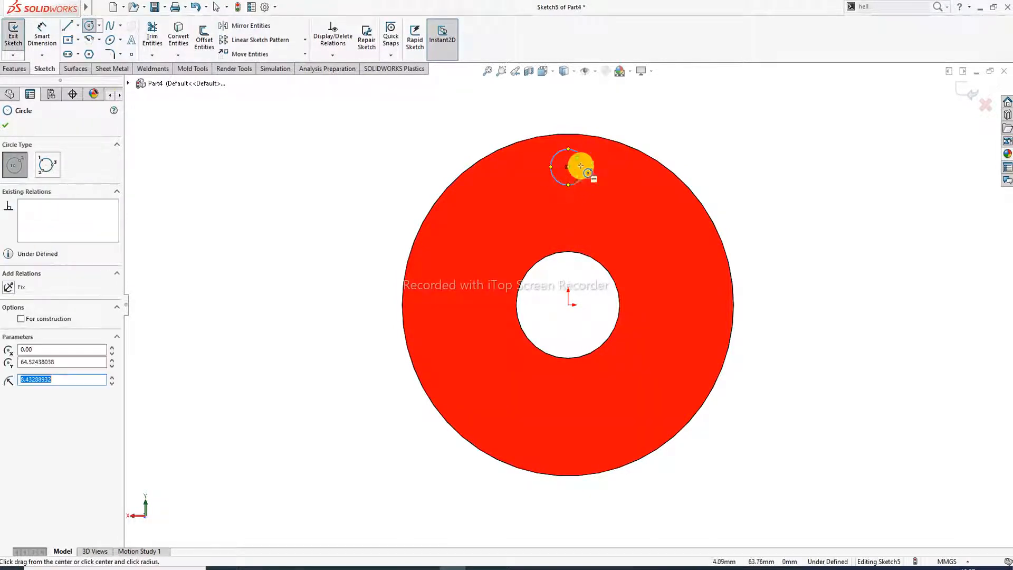
right_click(658, 124)
left_click(685, 133)
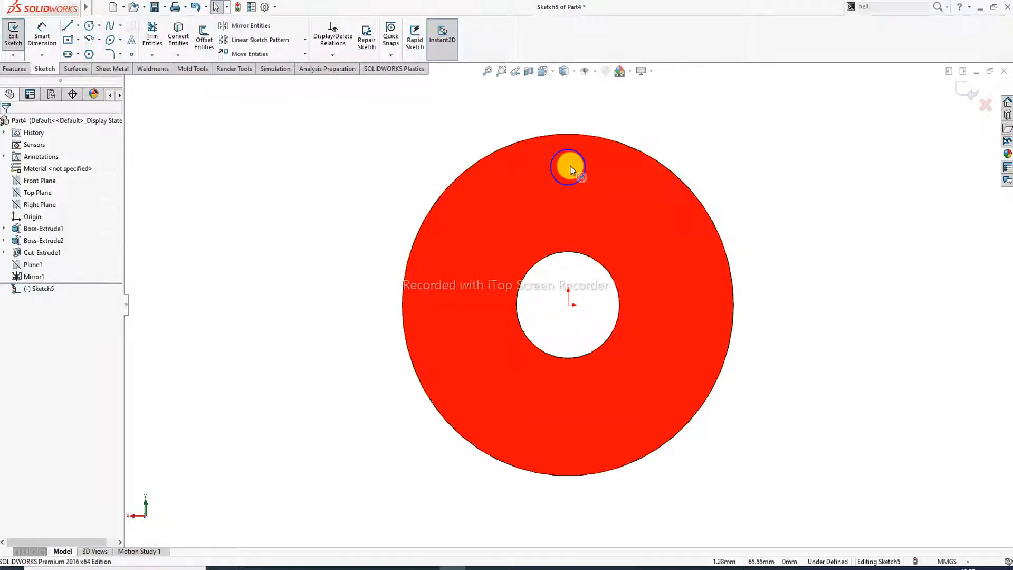
left_click(570, 174)
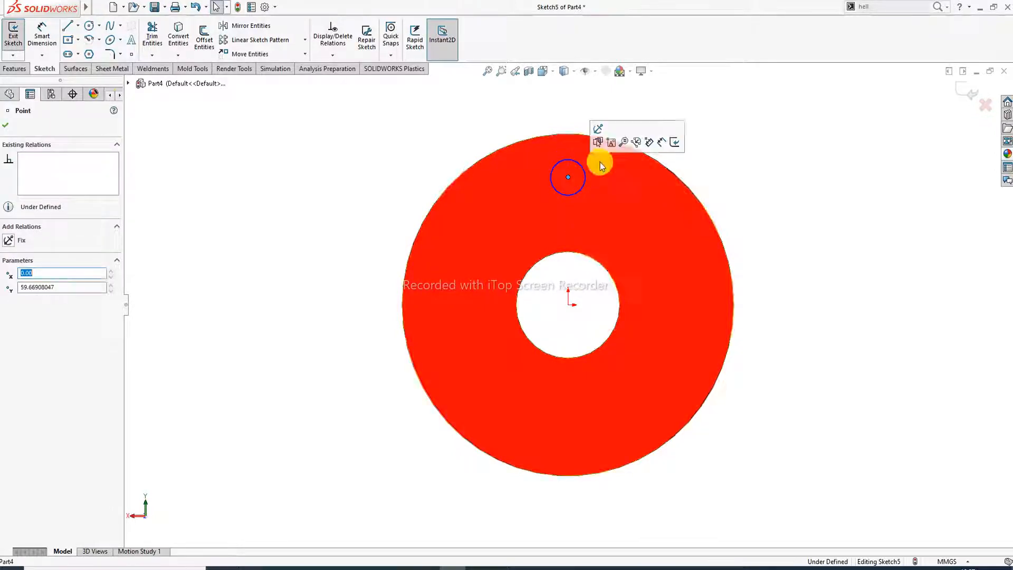
left_click(714, 111)
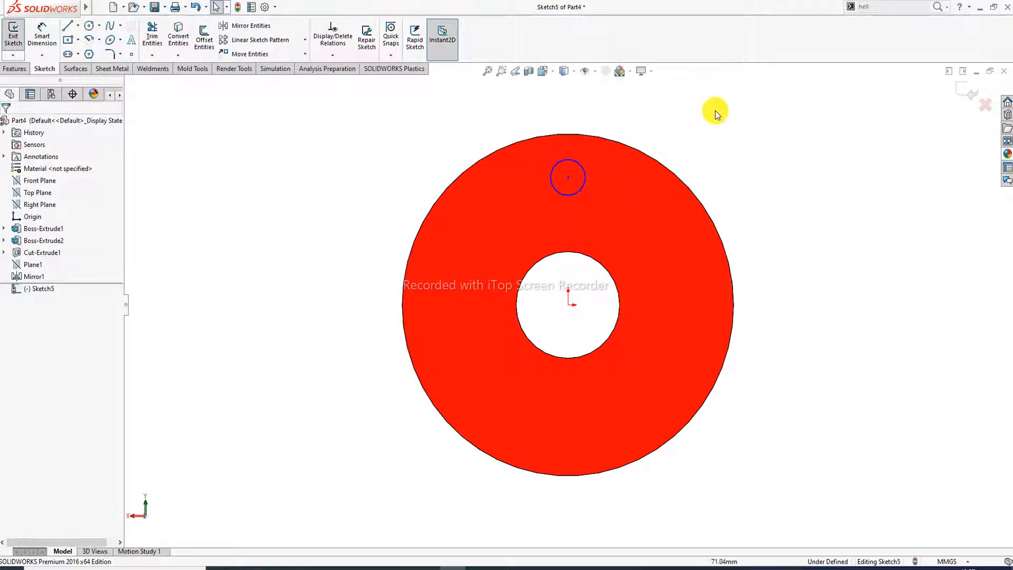
- Create a circular sketch pattern of the small circle around the disc's centre, with 9 equally spaced instances over 360 degrees
left_click(305, 40)
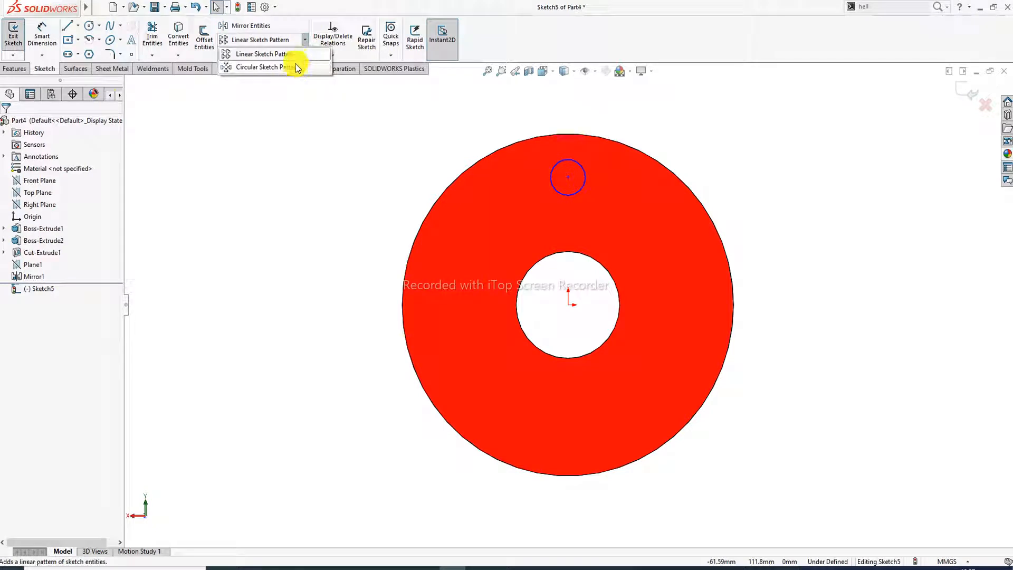
left_click(297, 67)
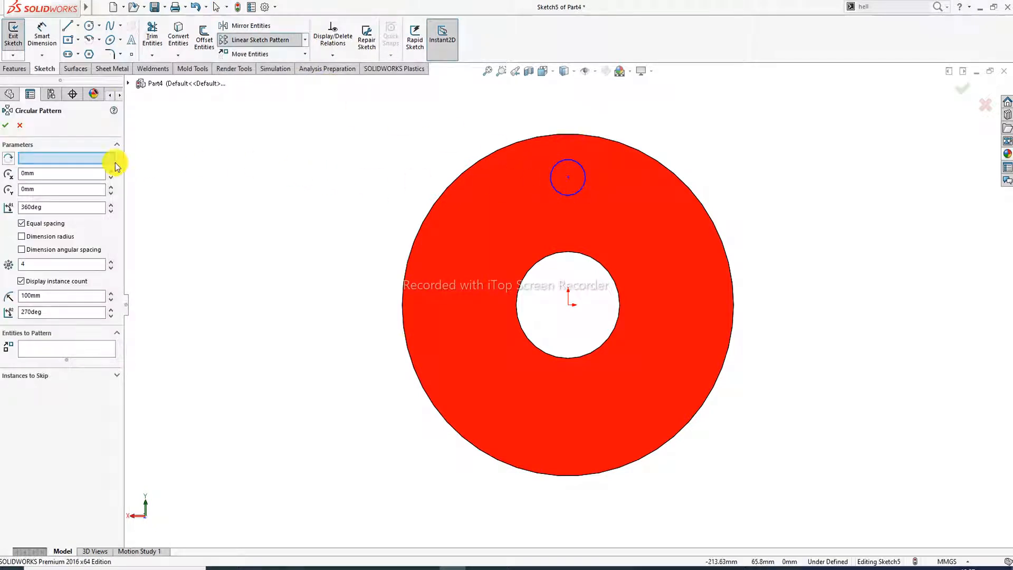
left_click(466, 178)
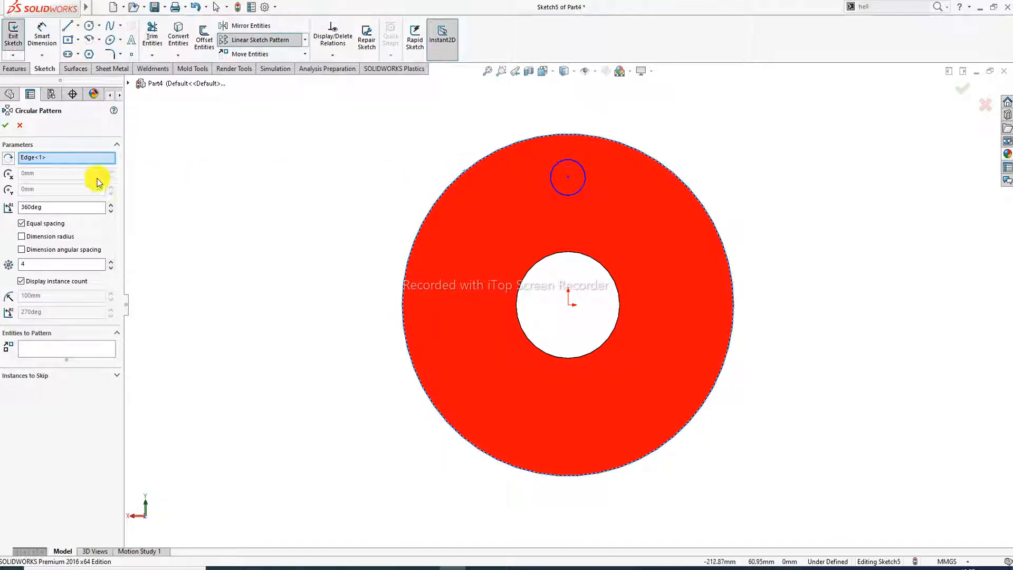
left_click(73, 346)
left_click(583, 197)
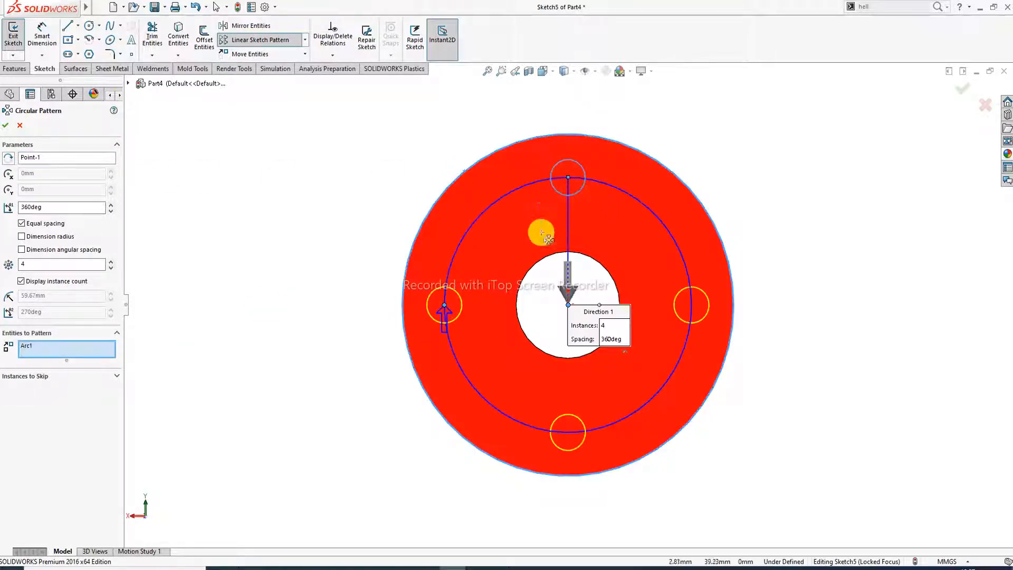
left_click(112, 261)
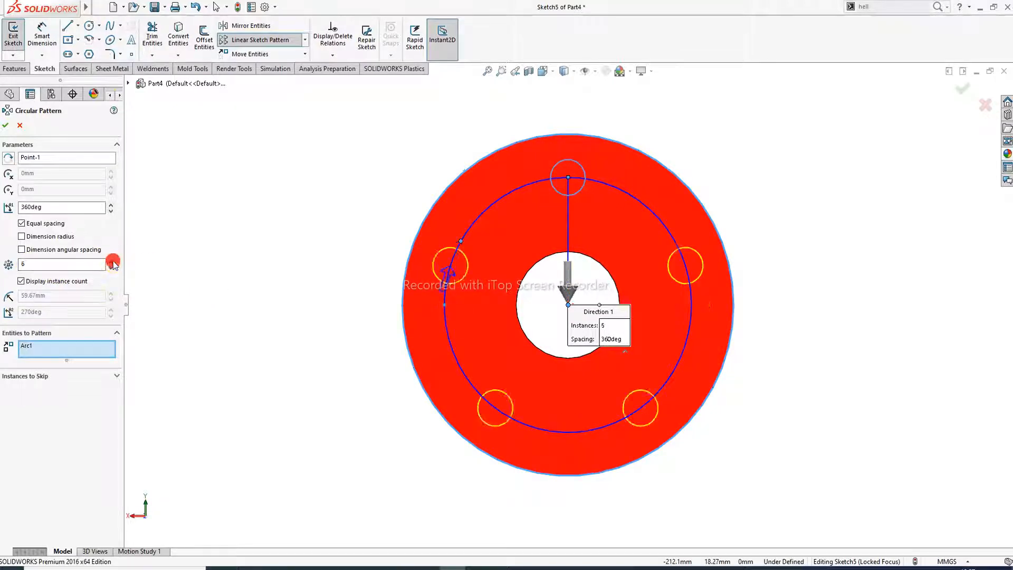
left_click(112, 261)
left_click(112, 261)
left_click(112, 261)
left_click(112, 261)
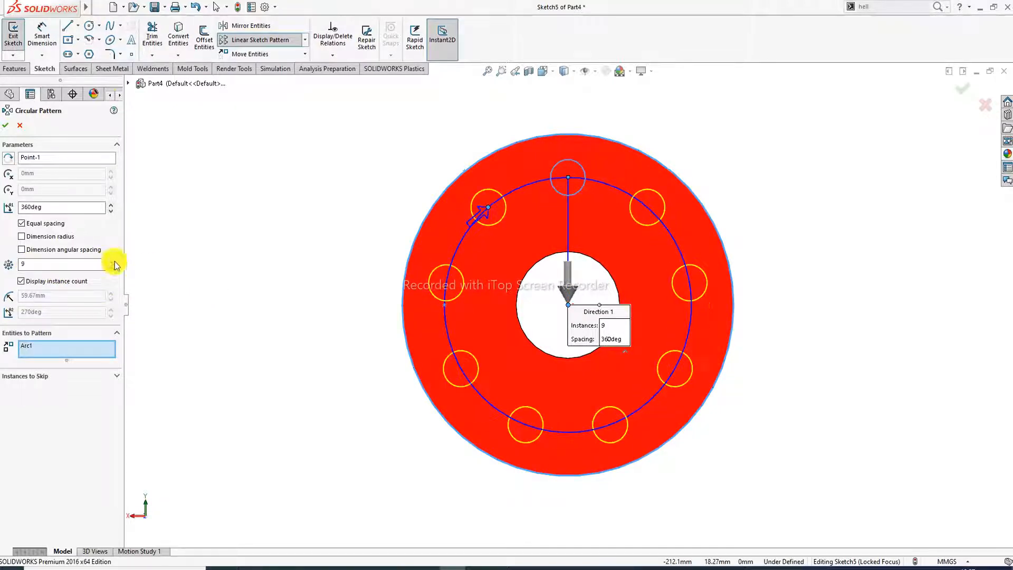
left_click(5, 127)
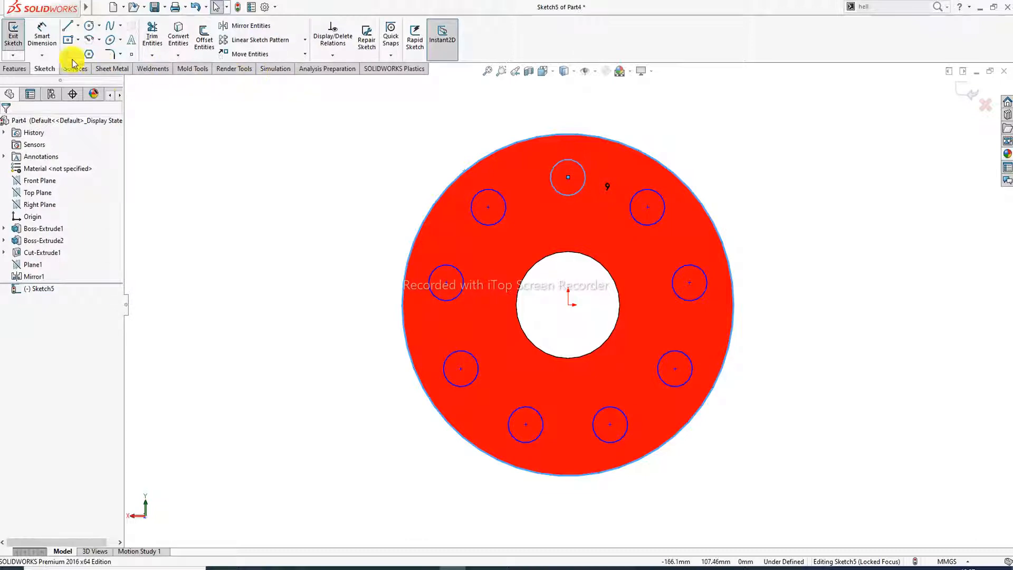
- Cut-extrude the ring of nine circles into the part with the Up To Next end condition
left_click(16, 68)
left_click(163, 49)
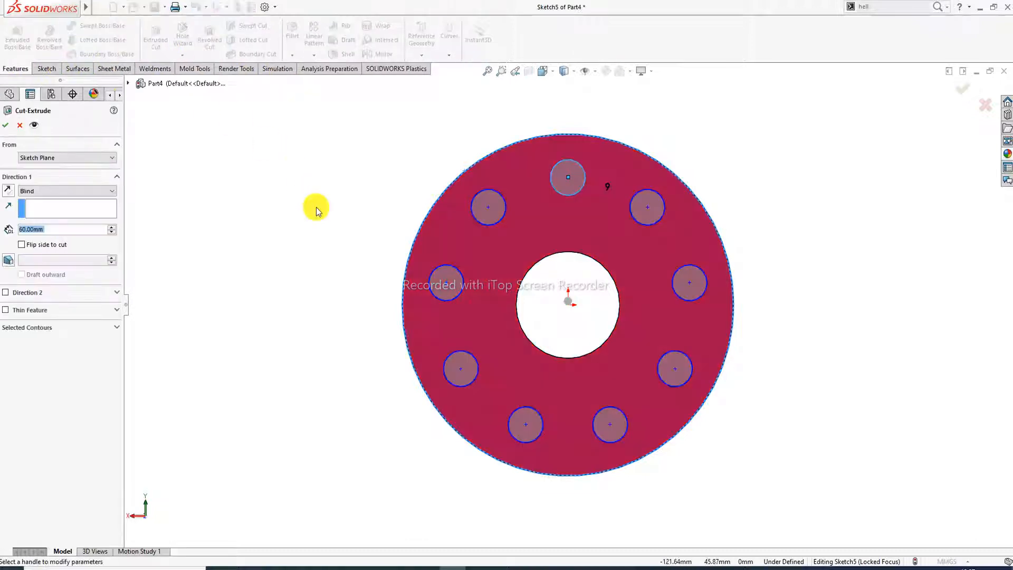
middle_click_drag(317, 200, 391, 175)
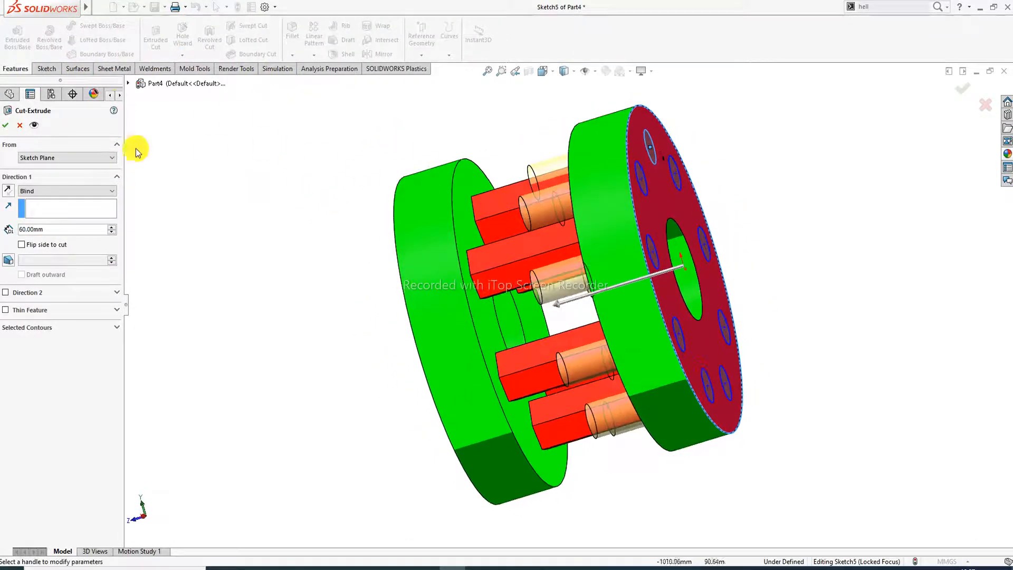
left_click(40, 191)
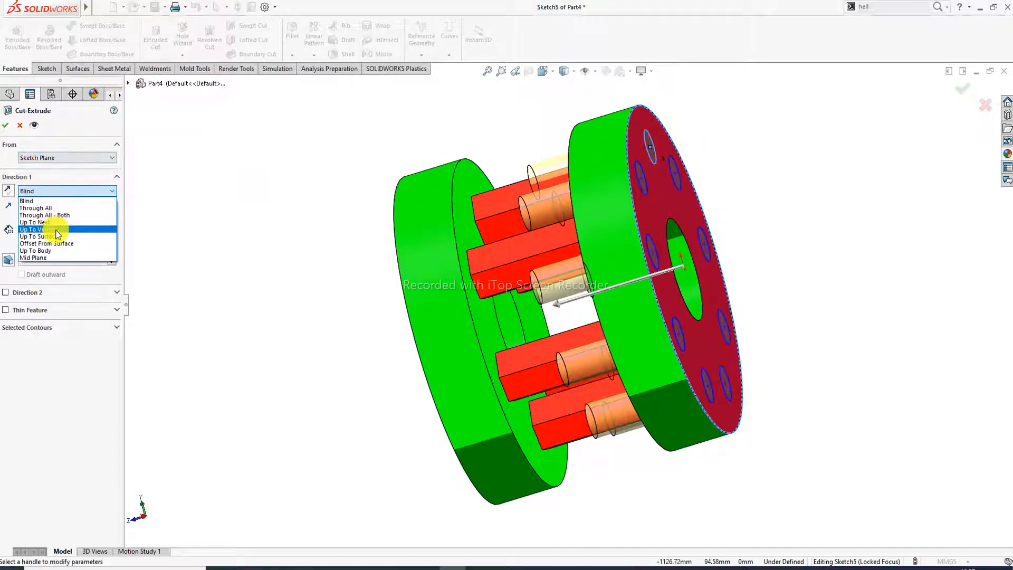
left_click(37, 222)
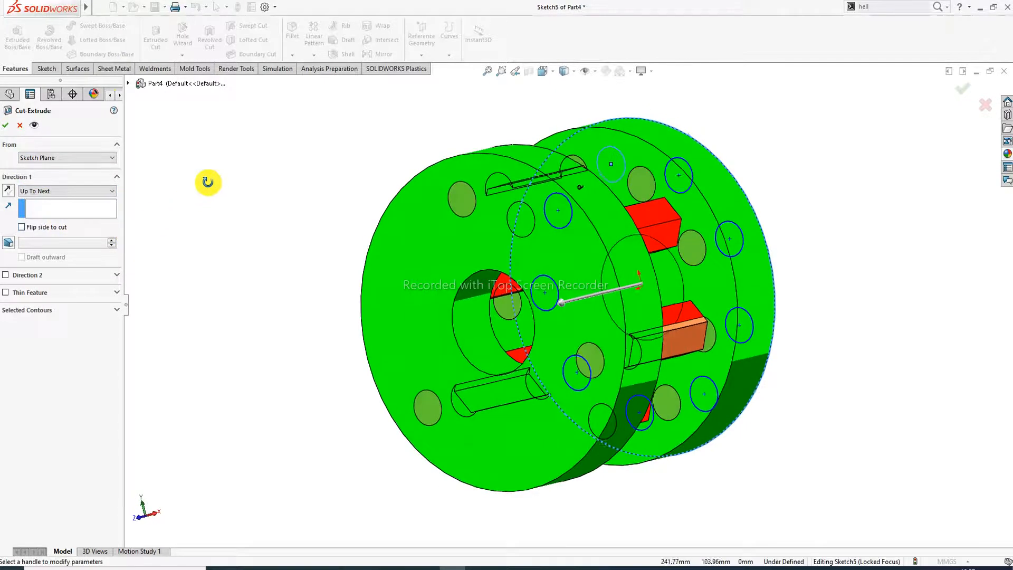
middle_click_drag(107, 203, 141, 139)
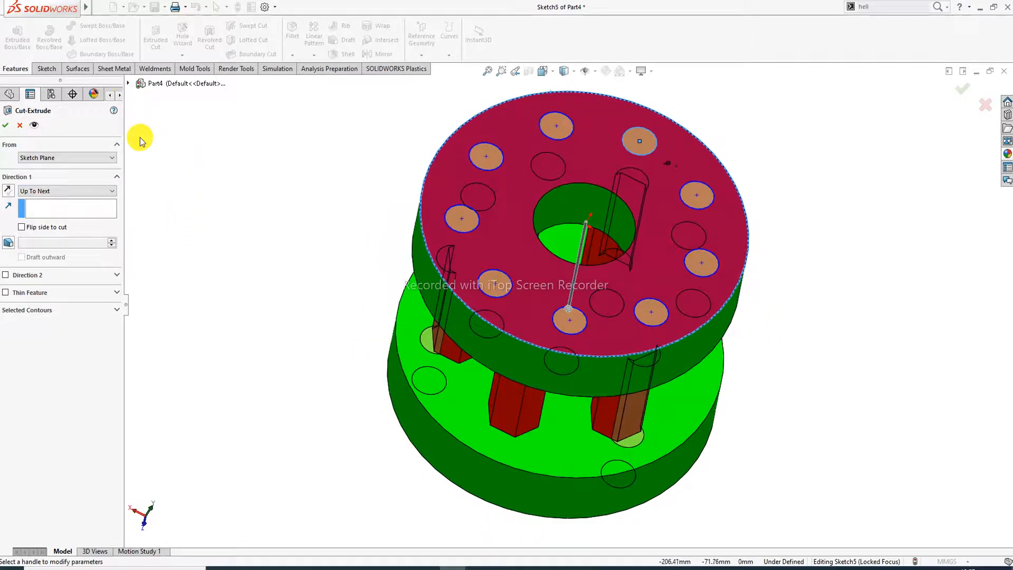
left_click(6, 126)
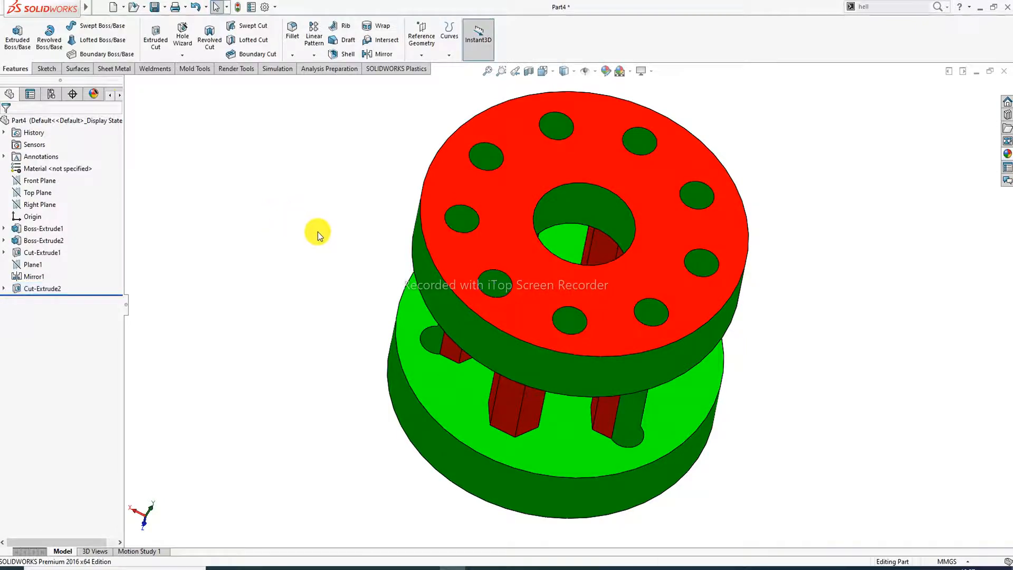
middle_click_drag(318, 234, 671, 283)
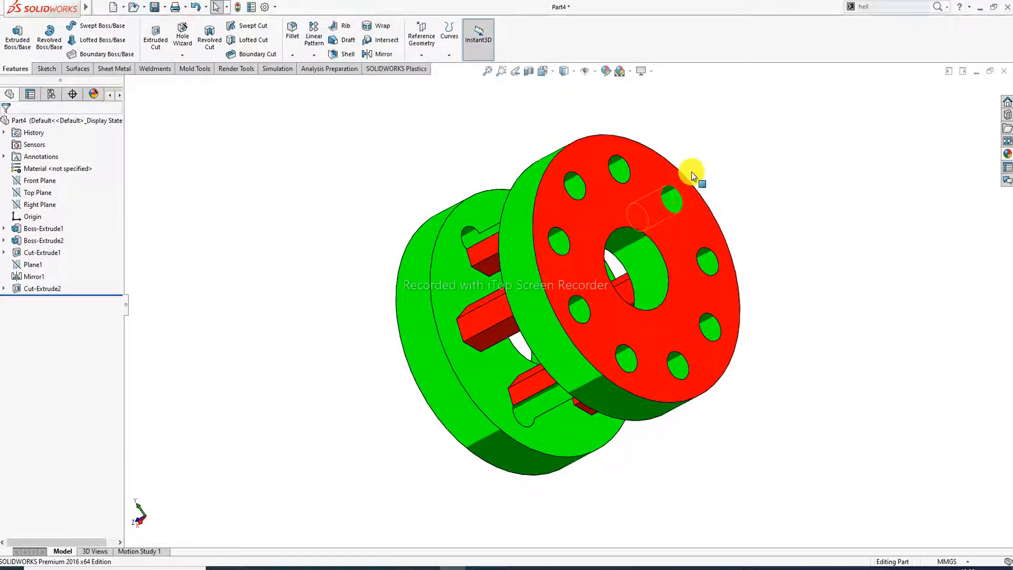
middle_click_drag(650, 216, 428, 457)
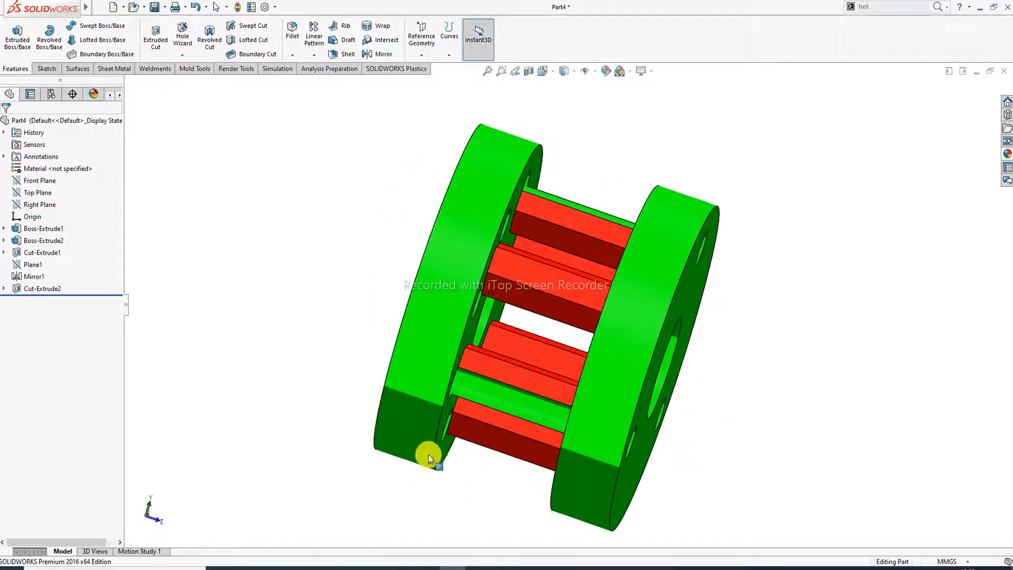
middle_click_drag(545, 231, 735, 334)
scroll(604, 296, "down", 2)
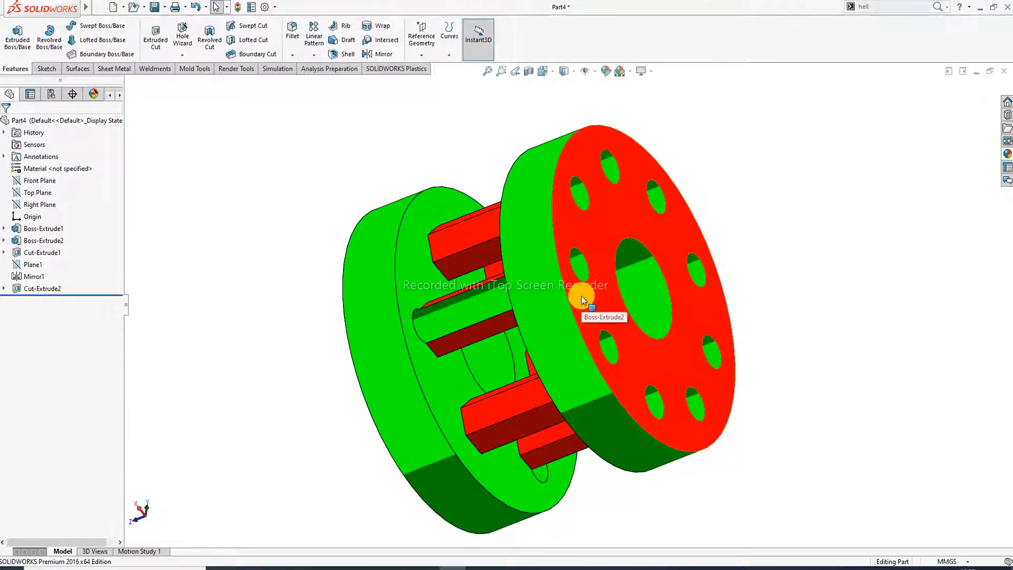
middle_click_drag(581, 296, 601, 237)
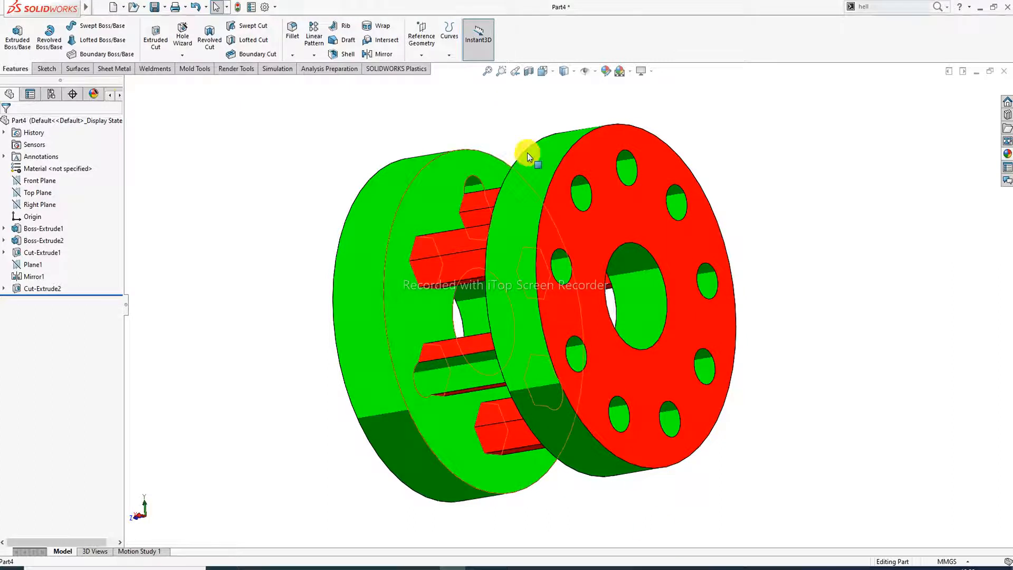
- Replace the whole-part appearance target with faces, applying blue (RGB 0, 0, 192) to the mirrored disc's outer face and the other disc's inner face
left_click(606, 70)
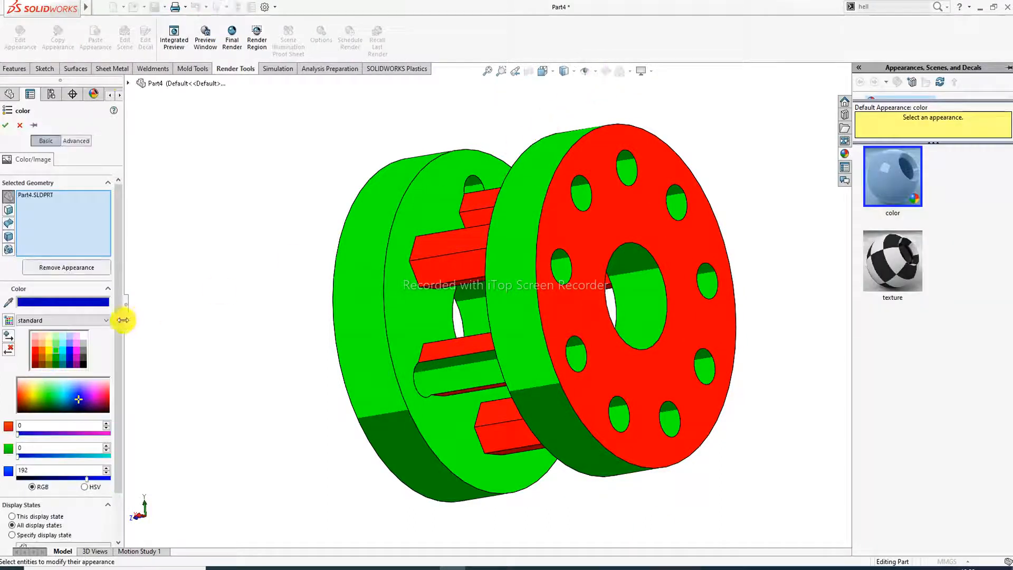
right_click(67, 216)
left_click(86, 224)
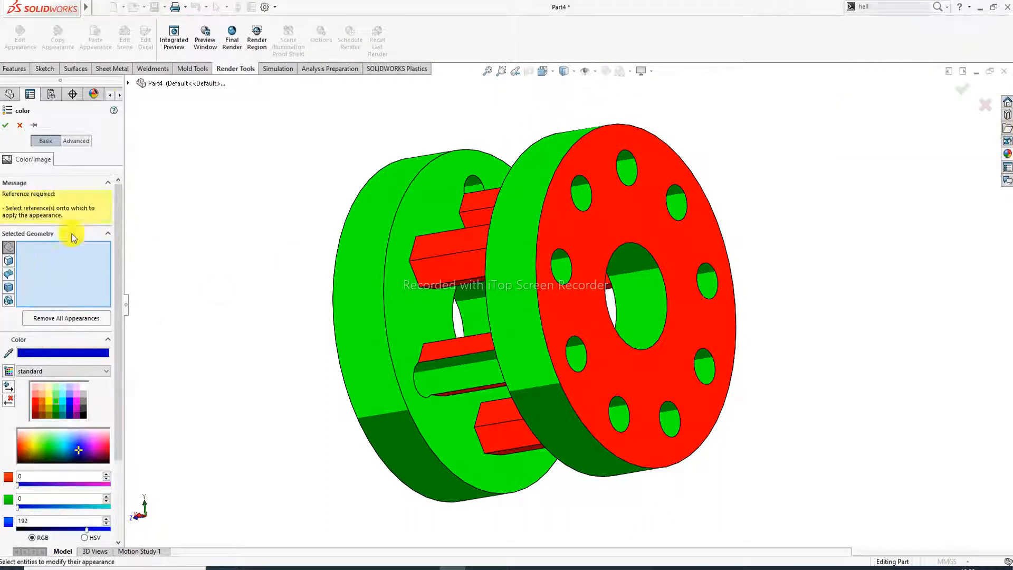
left_click(8, 260)
left_click(409, 310)
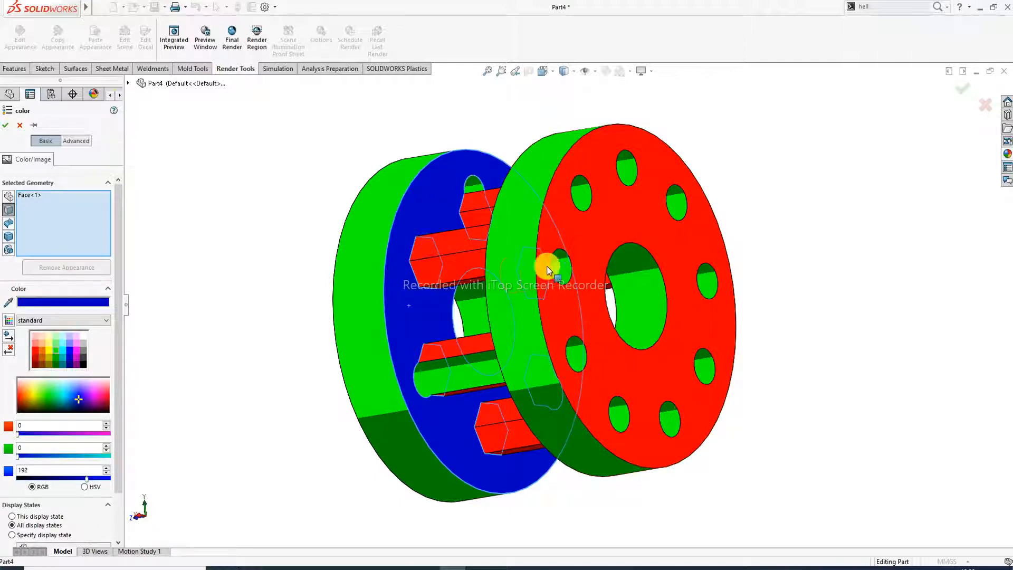
left_click(595, 239)
mouse_move(602, 260)
middle_mouse_down()
mouse_move(615, 256)
mouse_move(602, 274)
mouse_move(590, 265)
mouse_move(606, 253)
mouse_move(615, 271)
mouse_move(604, 268)
middle_mouse_up()
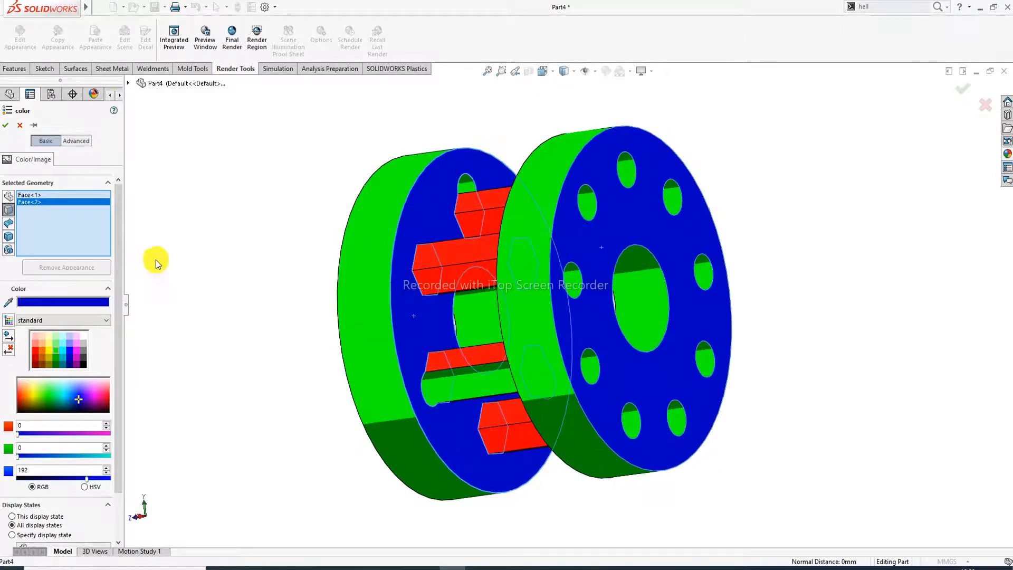
- Add the original disc's outer face and the mirrored disc's inner face to the blue appearance and apply it
middle_click_drag(346, 277, 619, 225)
left_click(432, 246)
left_click(631, 213)
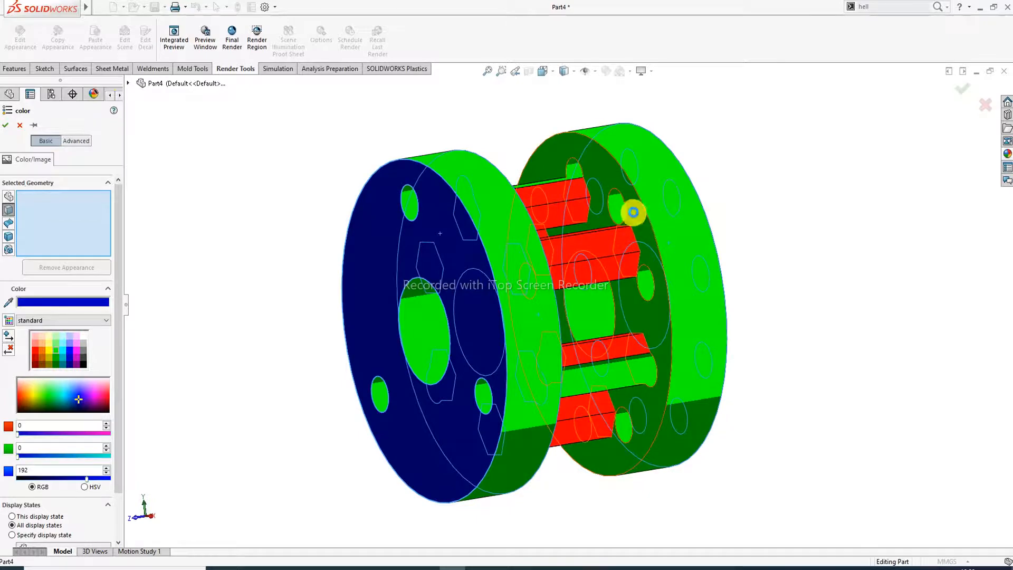
middle_click_drag(698, 229, 566, 232)
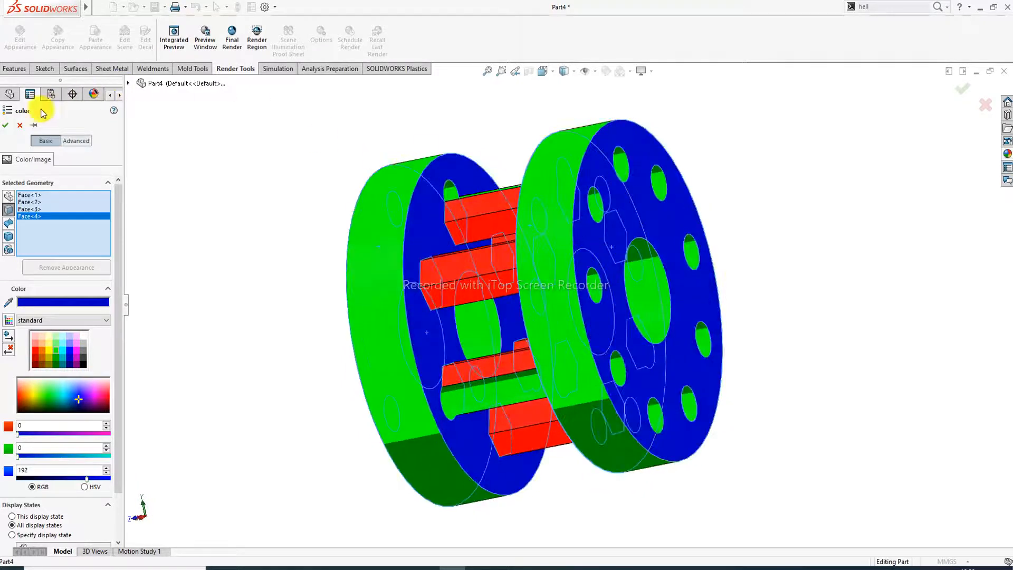
left_click(5, 125)
middle_click_drag(472, 149, 533, 212)
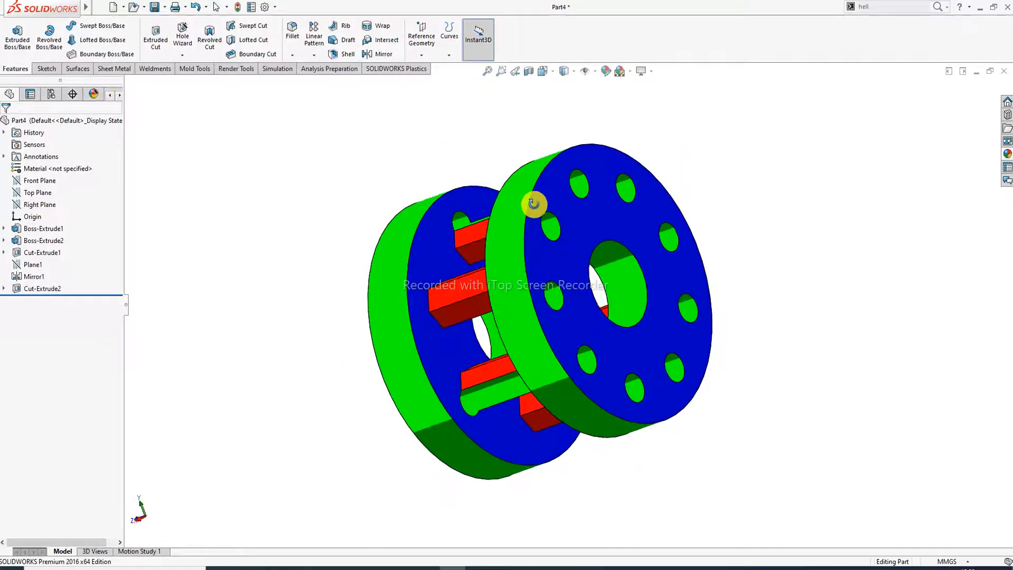
scroll(502, 242, "down", 2)
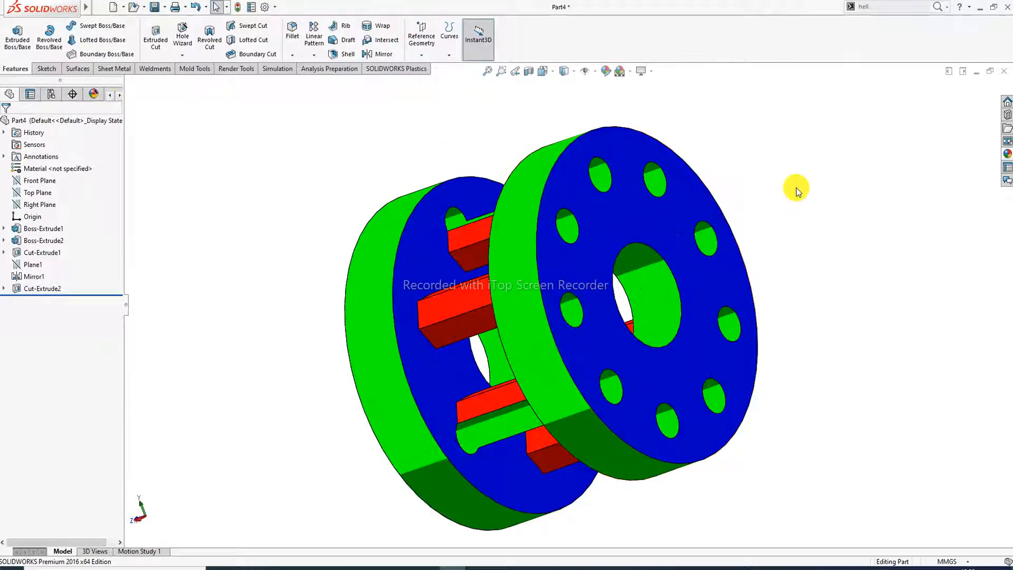